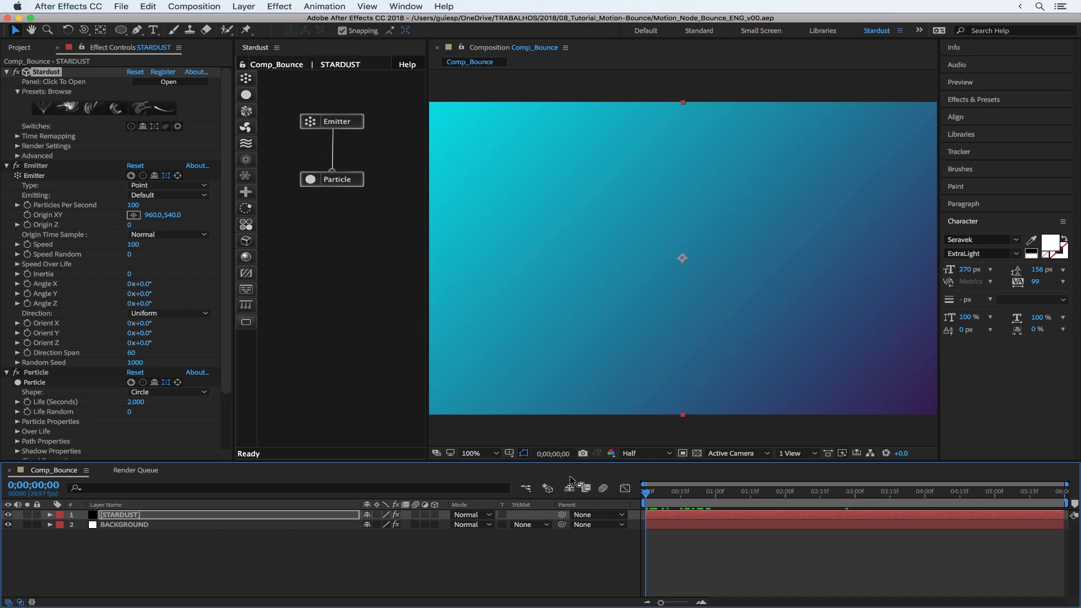
Create a new text layer in the composition reading BOUNCE
click(365, 541)
click(152, 29)
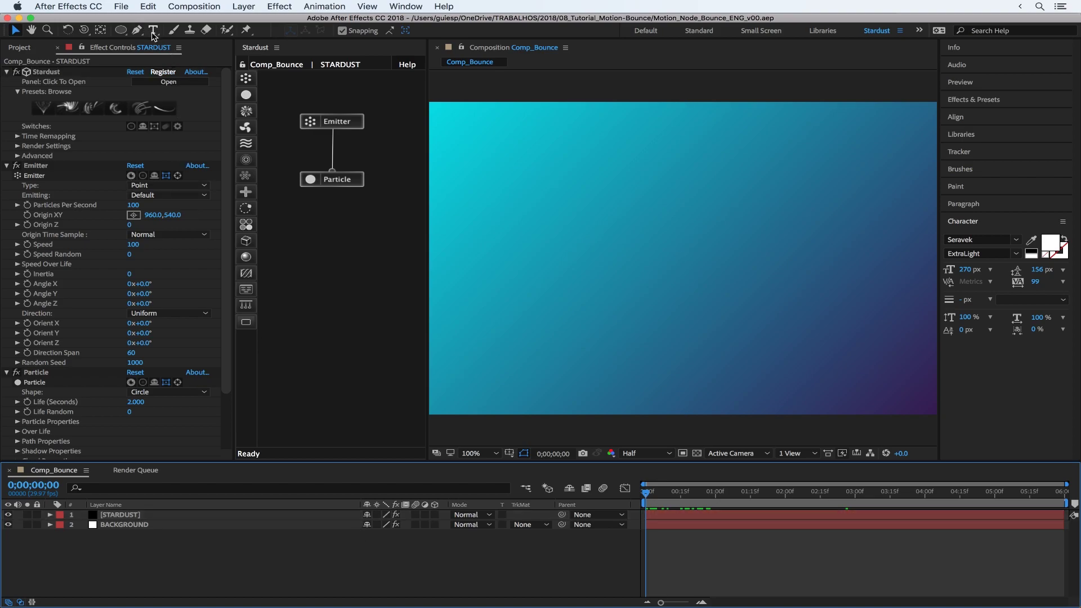
click(593, 254)
text(bou)
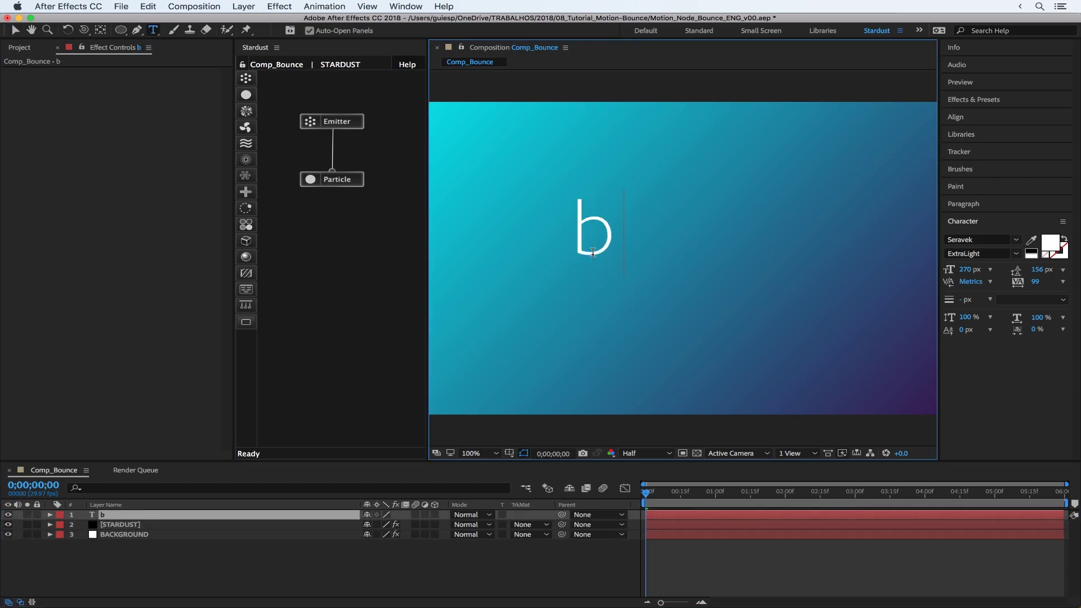
key(BackSpace)
key(BackSpace)
key(BackSpace)
text(BOUNCE)
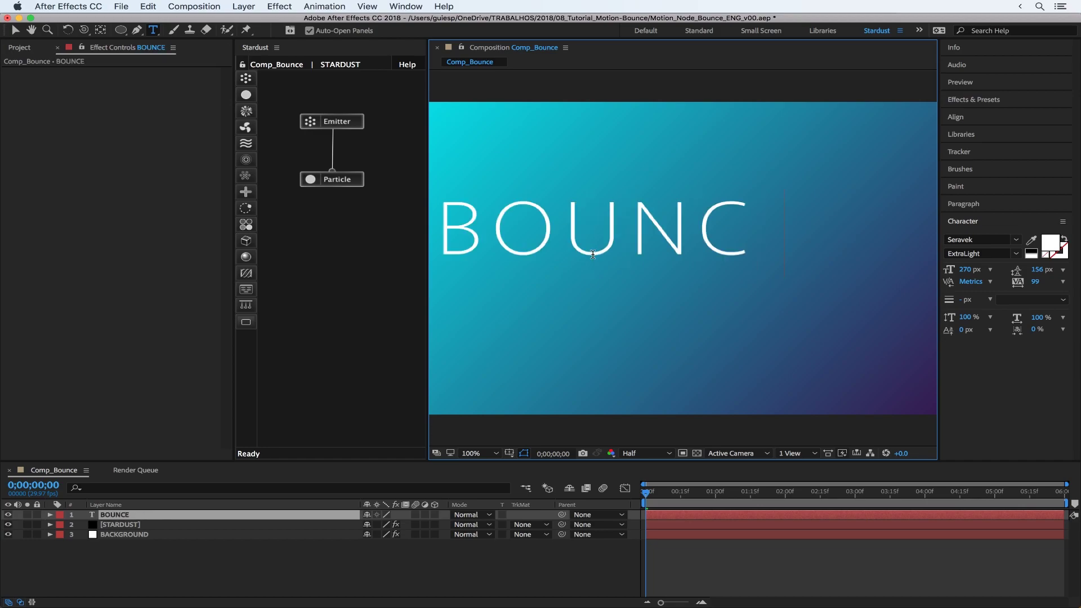
click(176, 570)
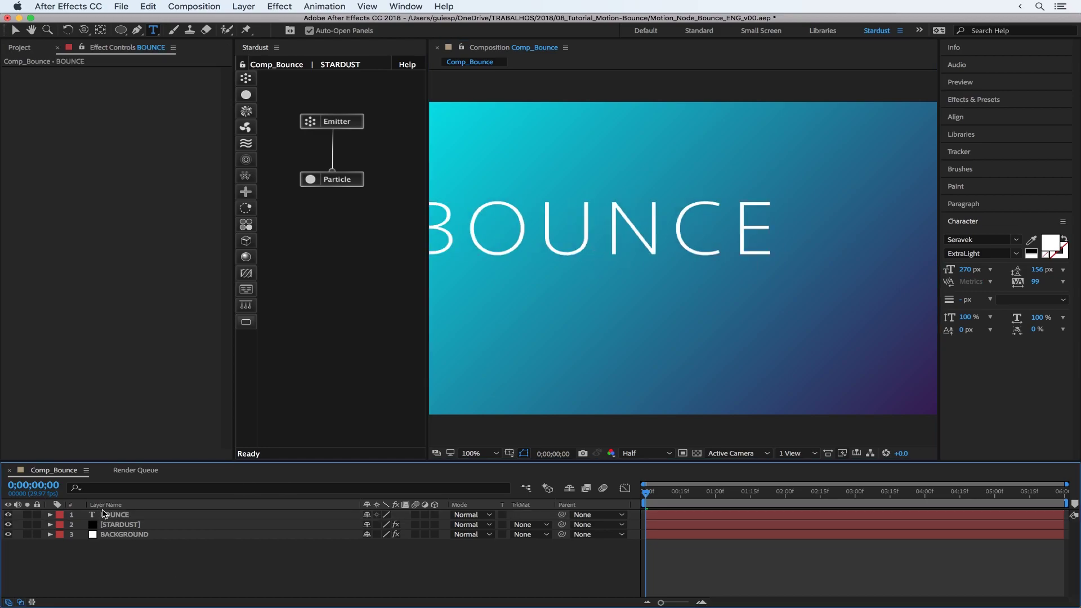
Move the BOUNCE text to the centre of the frame and scrub to 1;07
click(105, 514)
key(v)
drag(502, 239, 579, 276)
drag(647, 491, 733, 494)
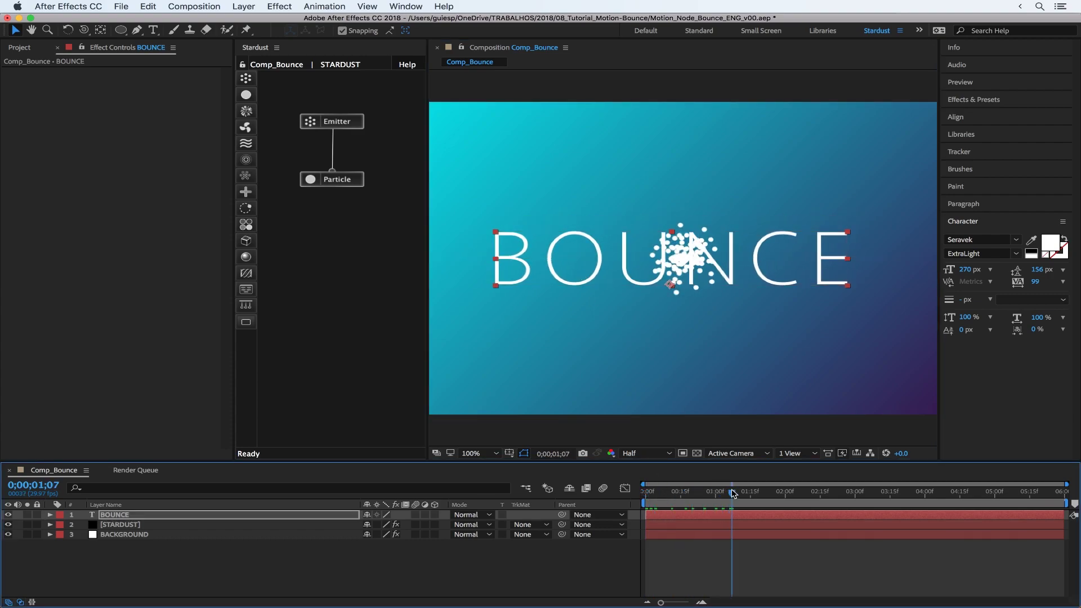
Set the Stardust Emitter Type to Text / Mask with 1. BOUNCE as the source layer
click(123, 525)
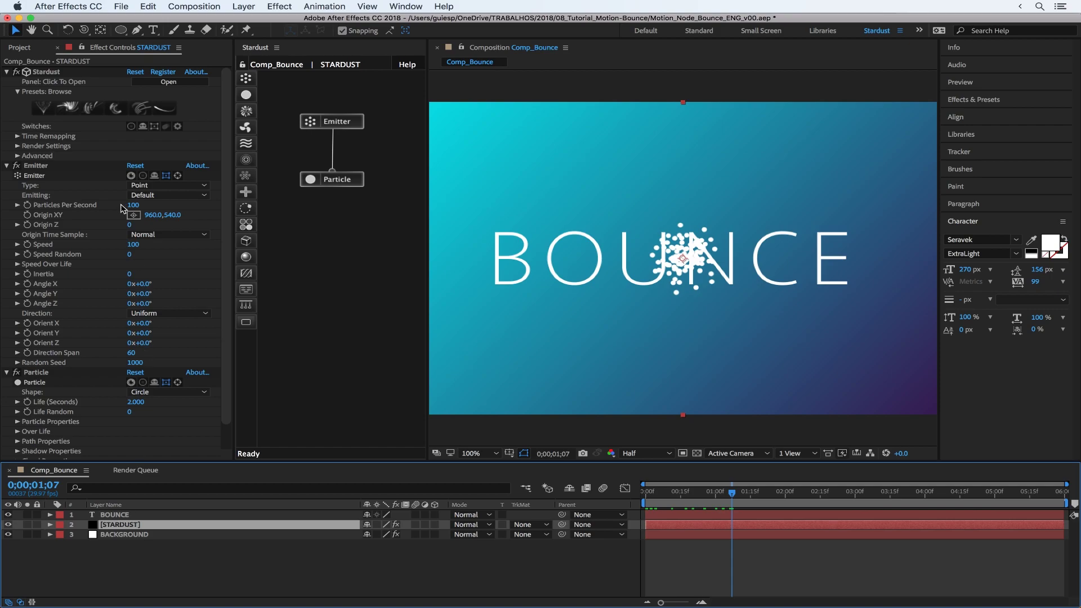
click(145, 189)
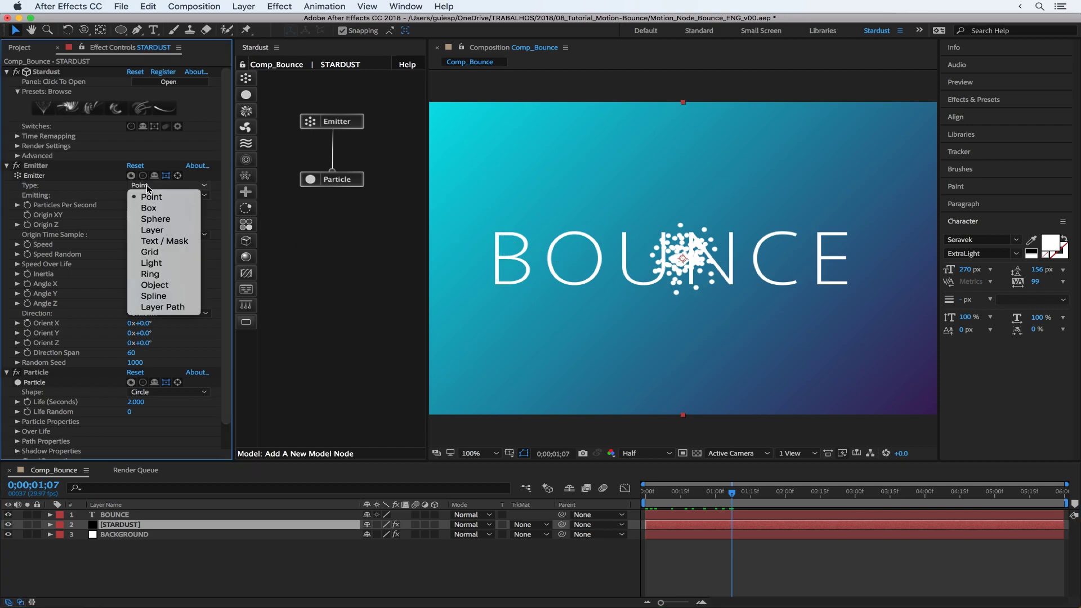
click(174, 243)
scroll(118, 245, down, 5)
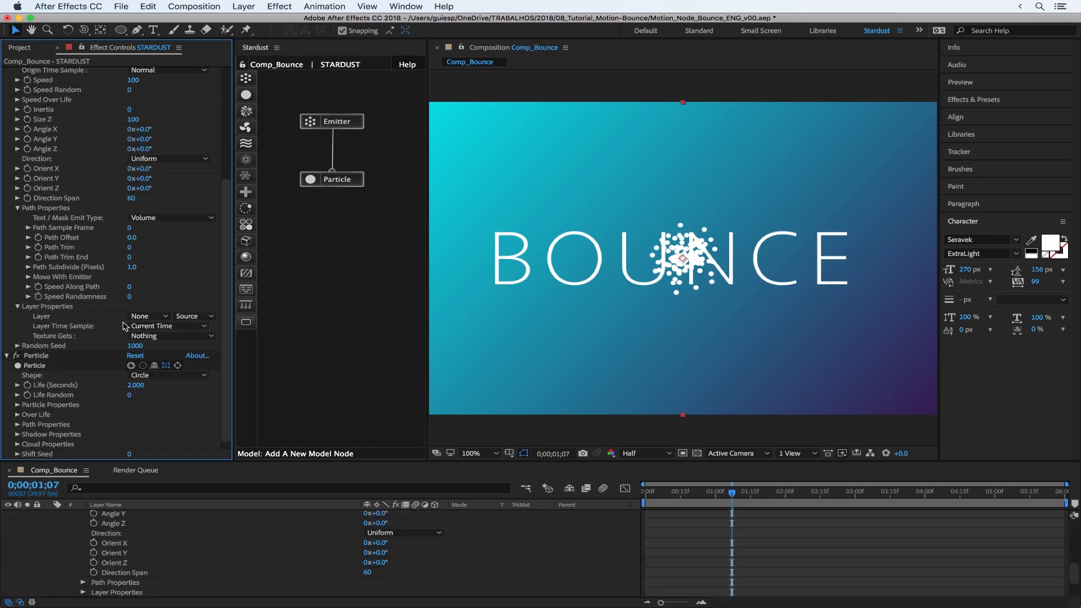
click(143, 316)
click(153, 347)
scroll(177, 573, up, 10)
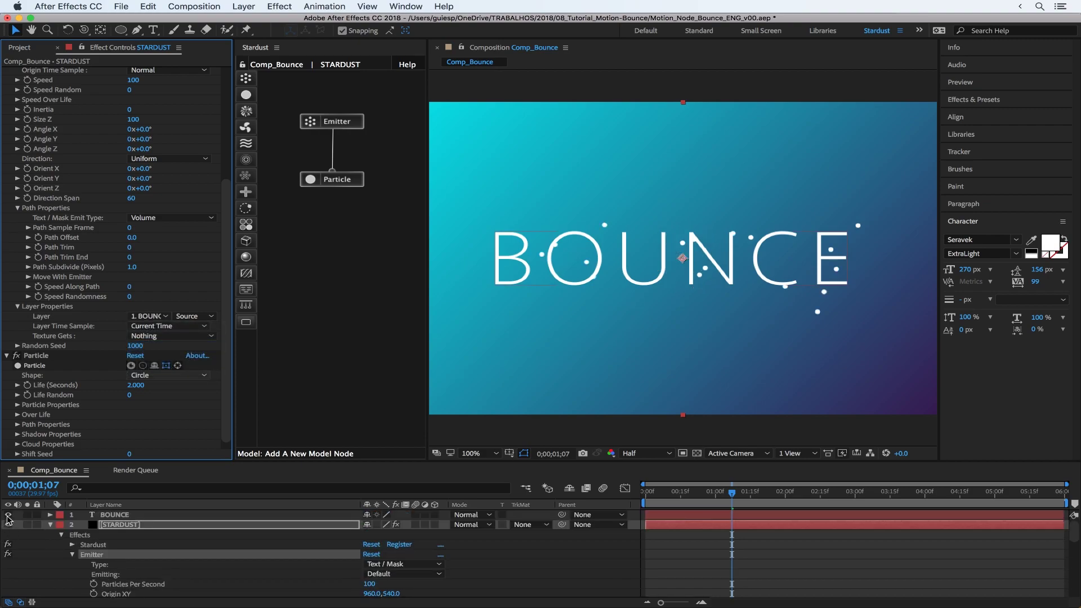
Hide the BOUNCE text layer, preview, and set Emitter Speed to 0
click(7, 515)
drag(684, 493, 646, 493)
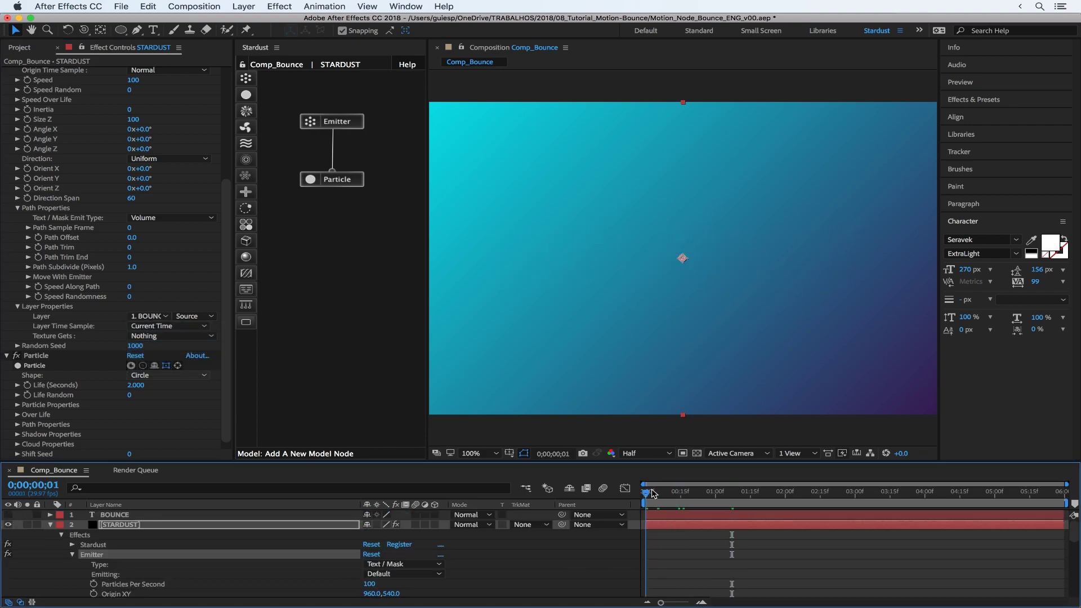
key(space)
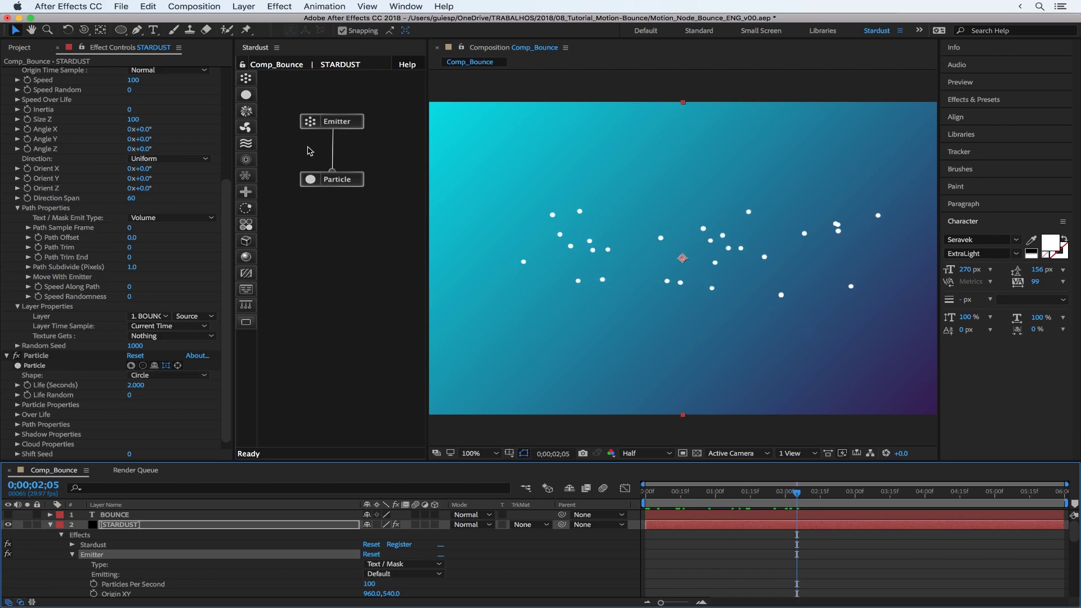
click(311, 120)
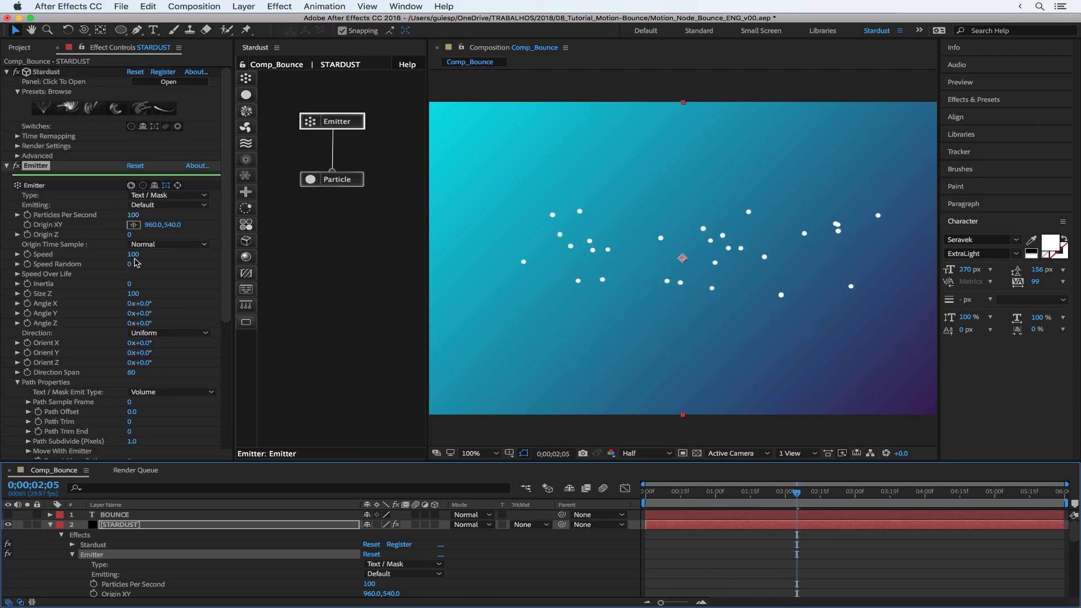
click(133, 255)
text(0)
key(Return)
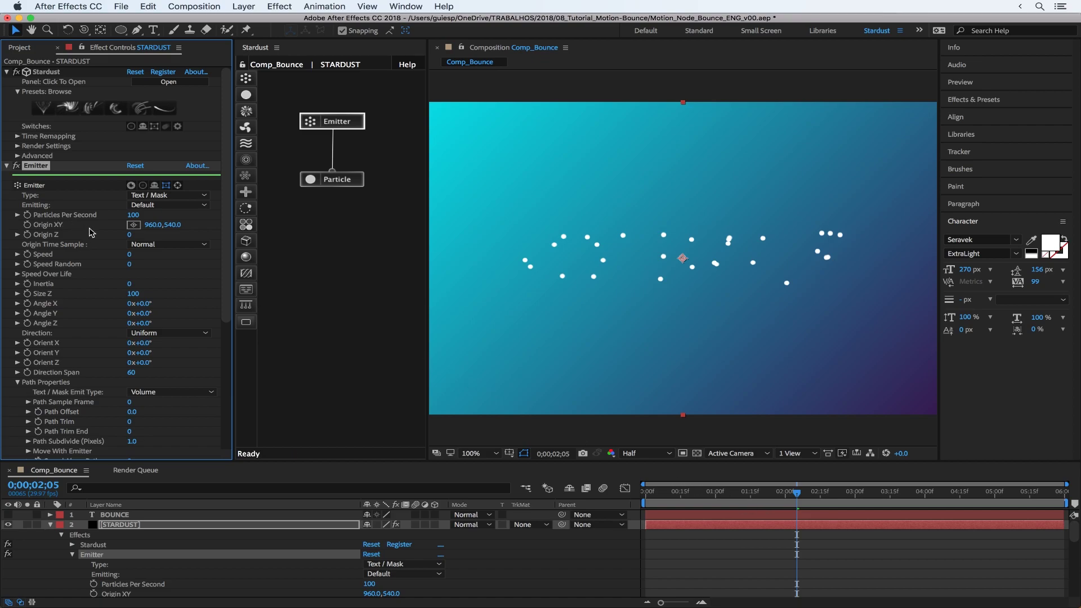
Set Particles Per Second to 2000 and preview the particles spelling BOUNCE
click(133, 214)
text(200)
key(Return)
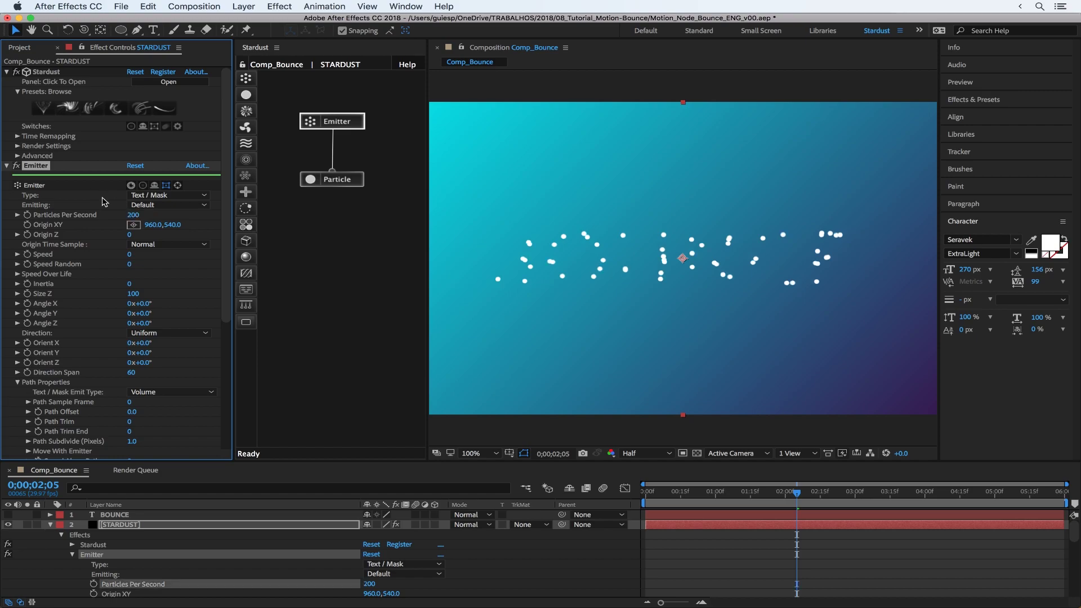
click(134, 215)
text(0)
key(Return)
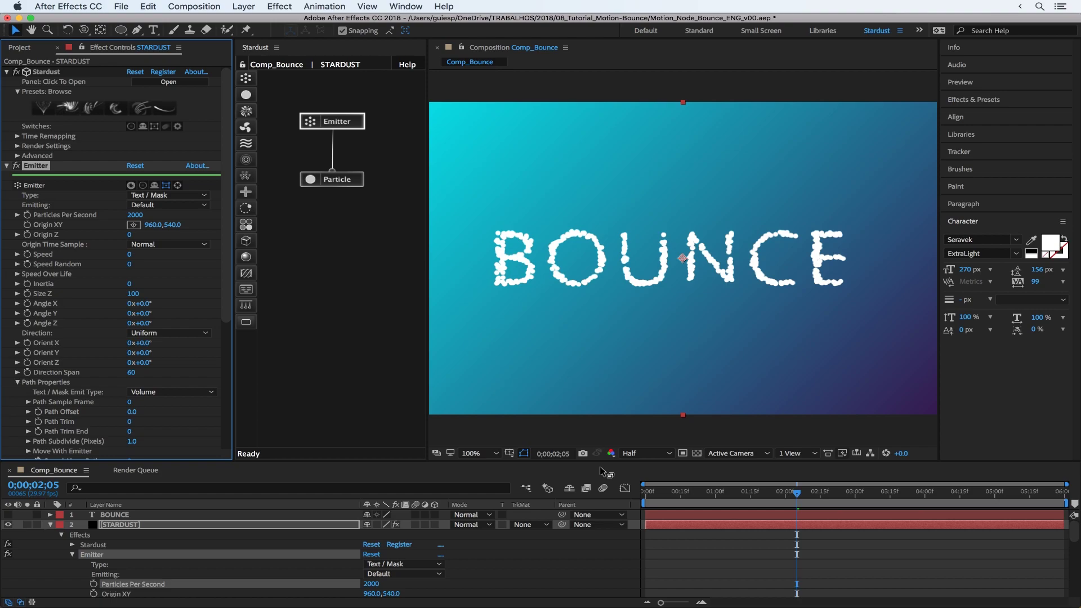
key(space)
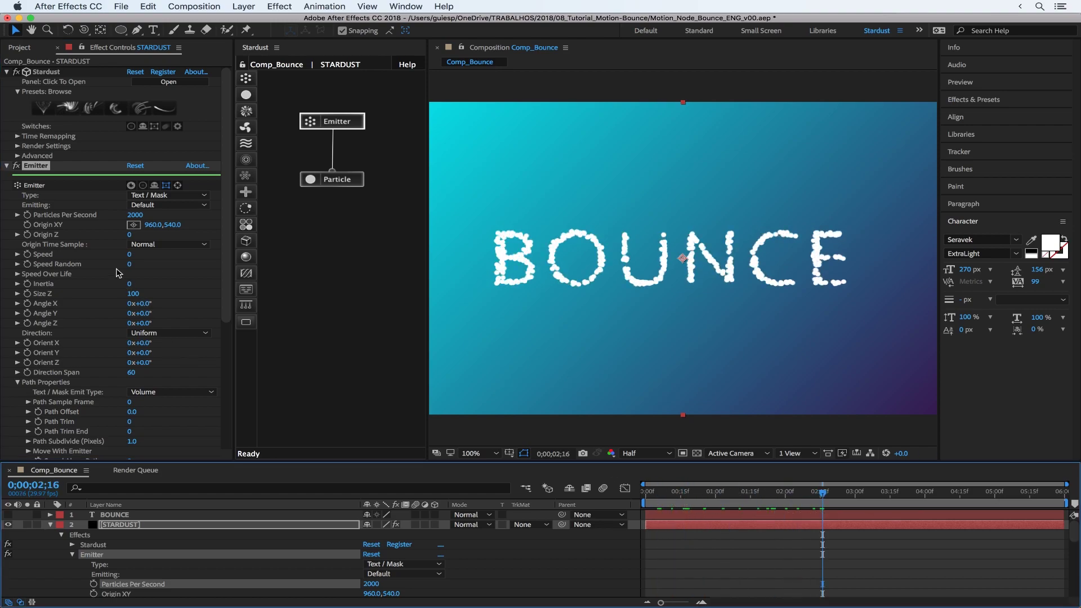
scroll(118, 273, down, 6)
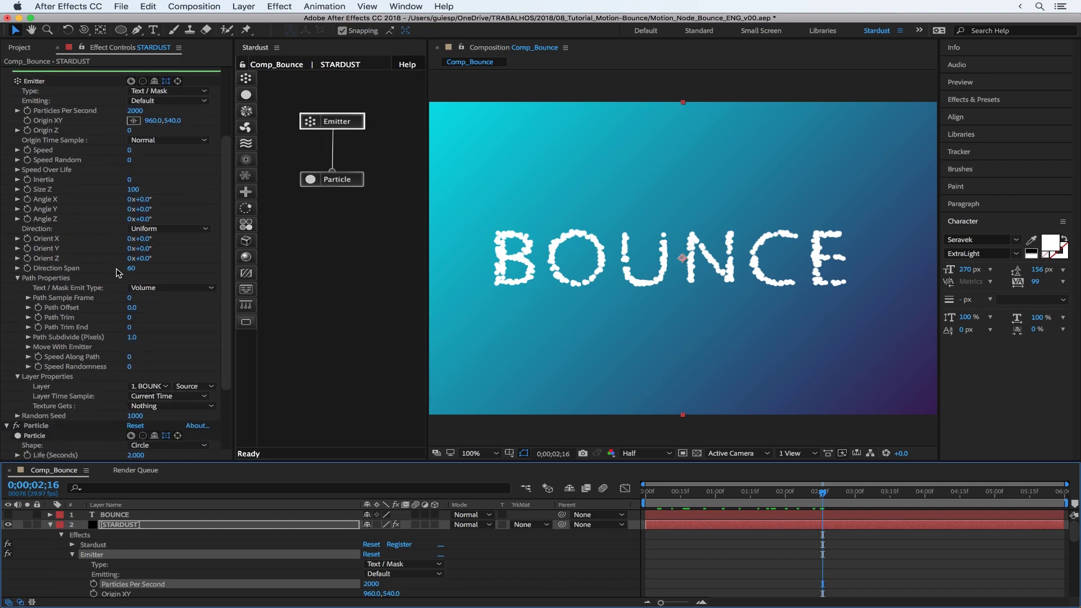
Set particle Life to 6 seconds and Particle Color to Random From Gradient
scroll(118, 273, down, 3)
scroll(90, 314, down, 3)
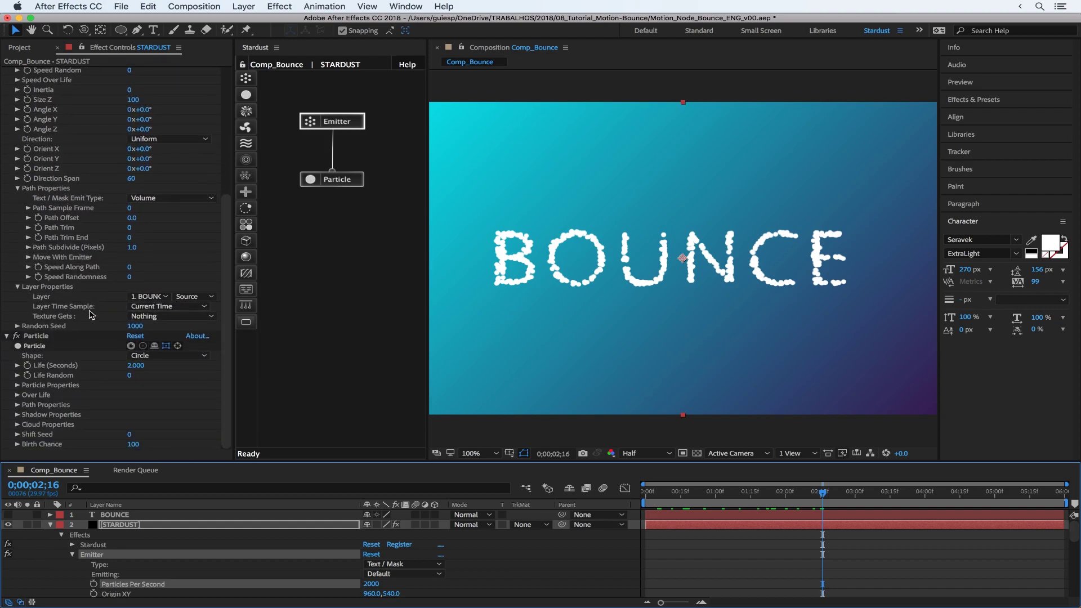
click(135, 365)
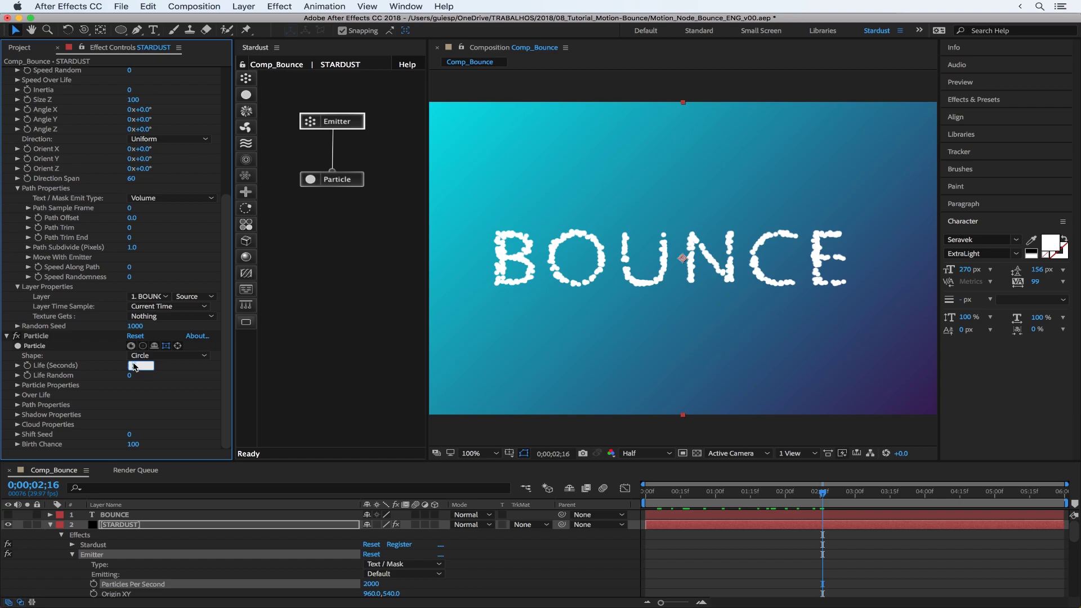
text(6)
key(Return)
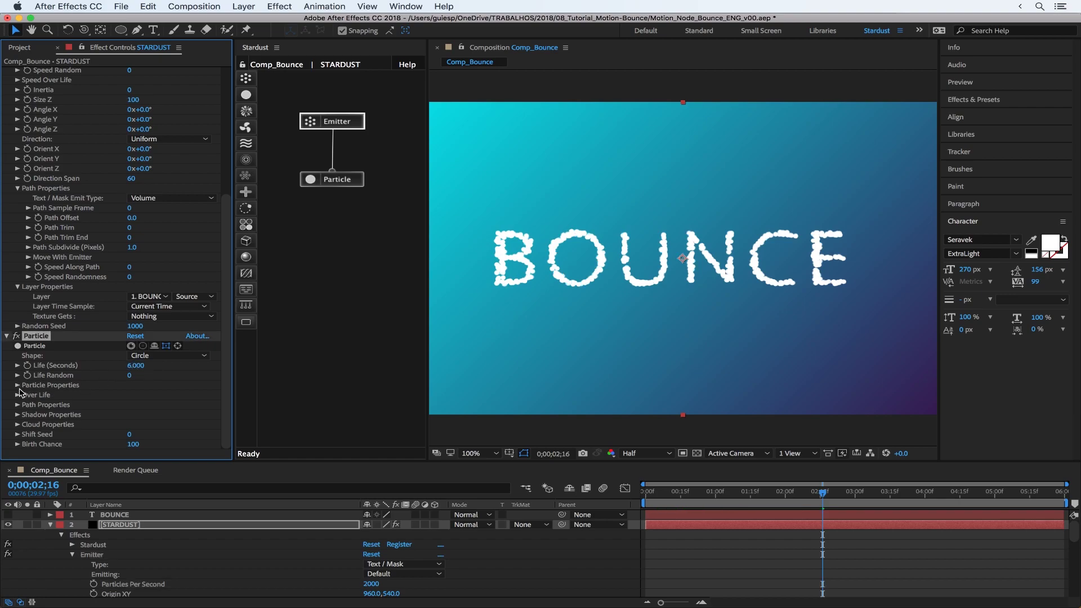
click(17, 386)
scroll(99, 397, down, 6)
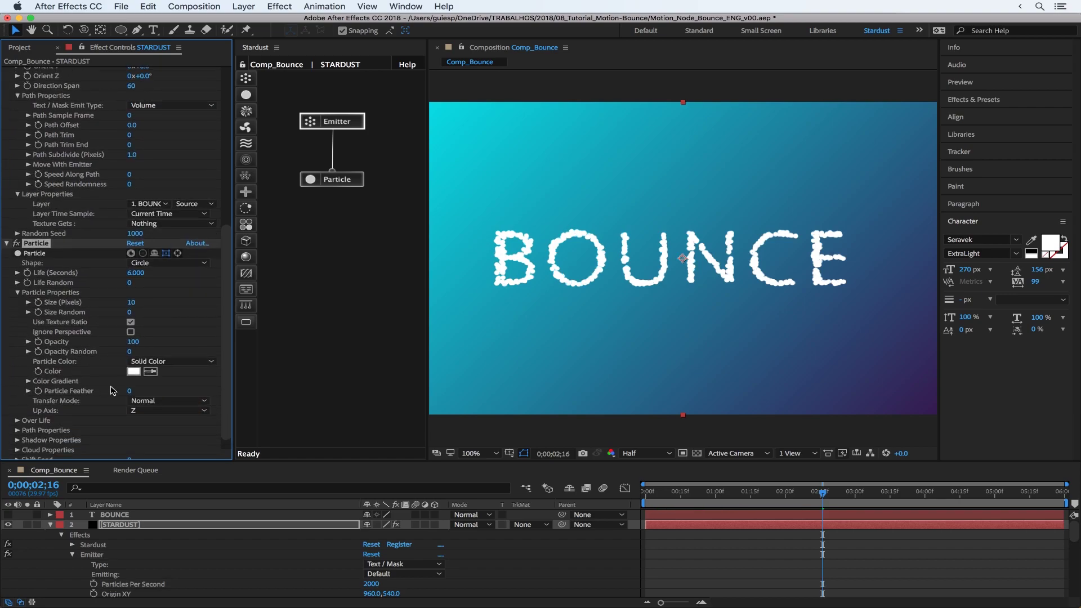
click(163, 361)
click(165, 395)
Apply the Color 05 pink gradient preset and link a Motion node below Particle
click(28, 381)
scroll(29, 384, down, 1)
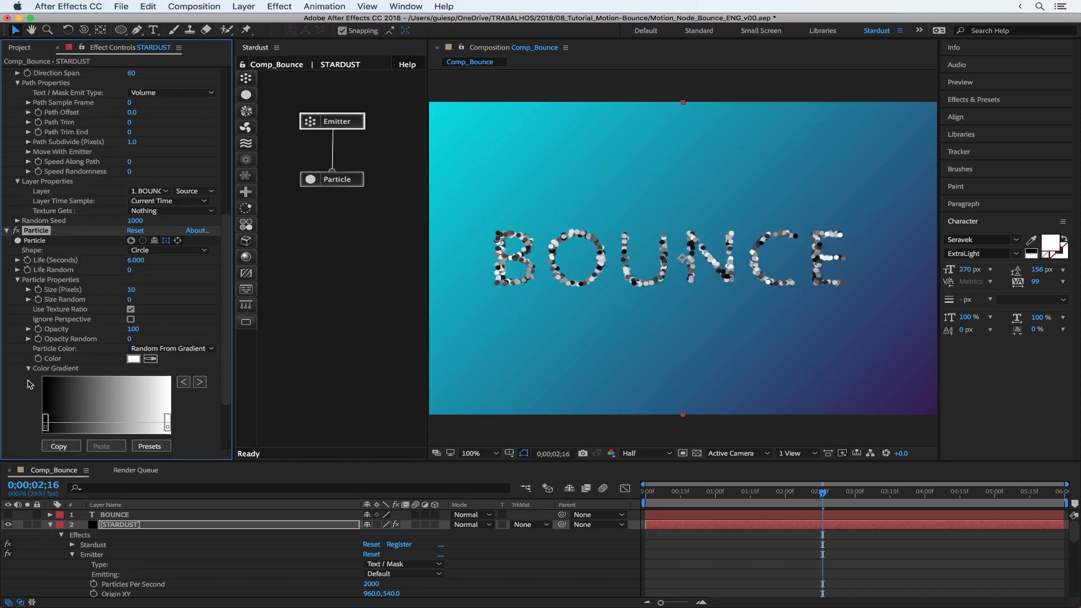
click(142, 448)
click(394, 444)
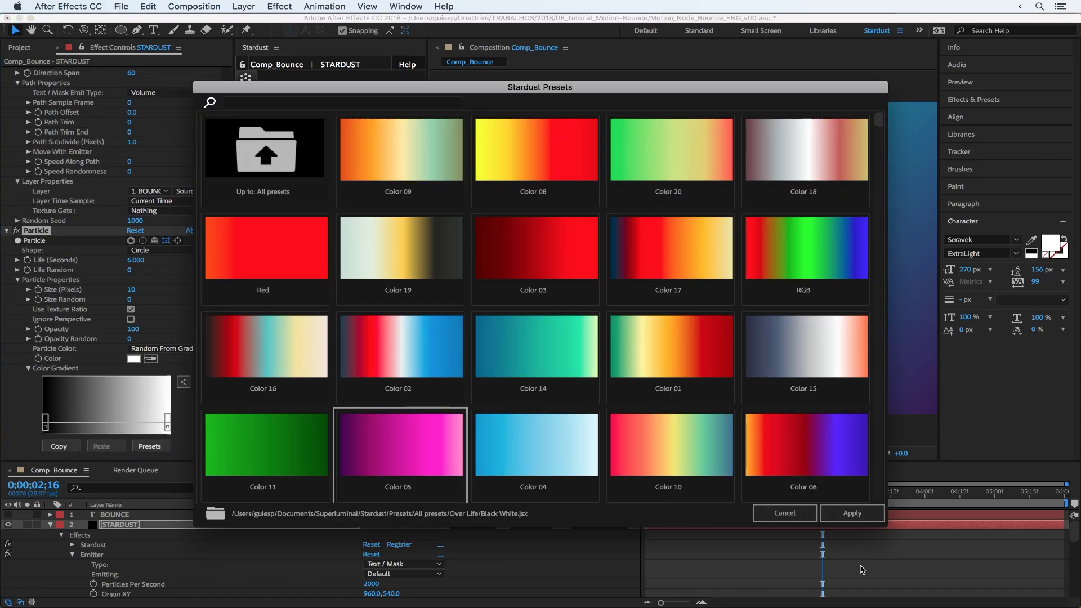
click(848, 514)
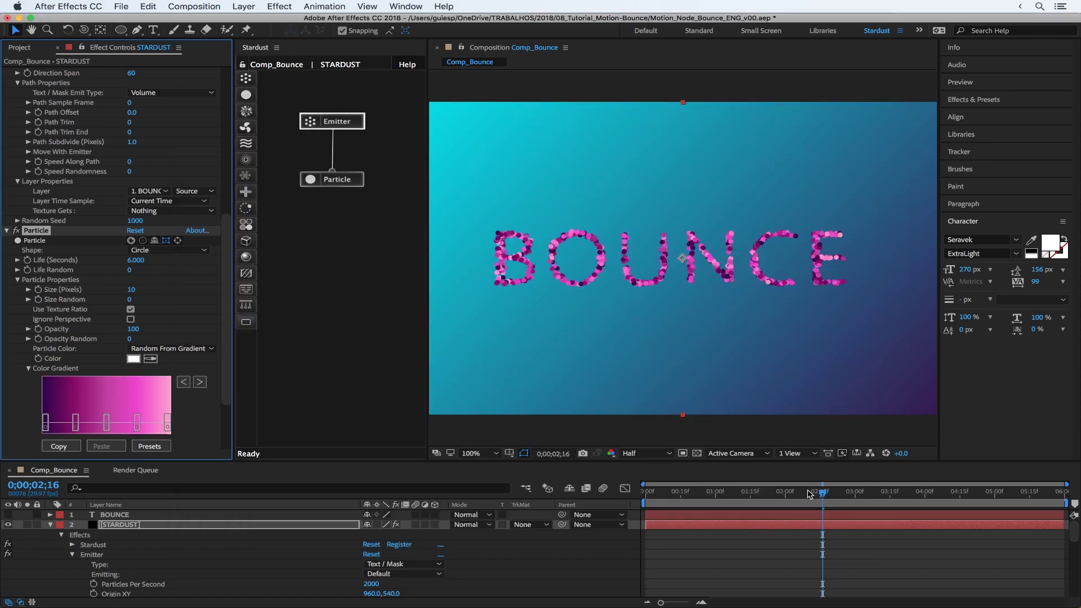
drag(808, 494, 845, 479)
drag(246, 209, 332, 187)
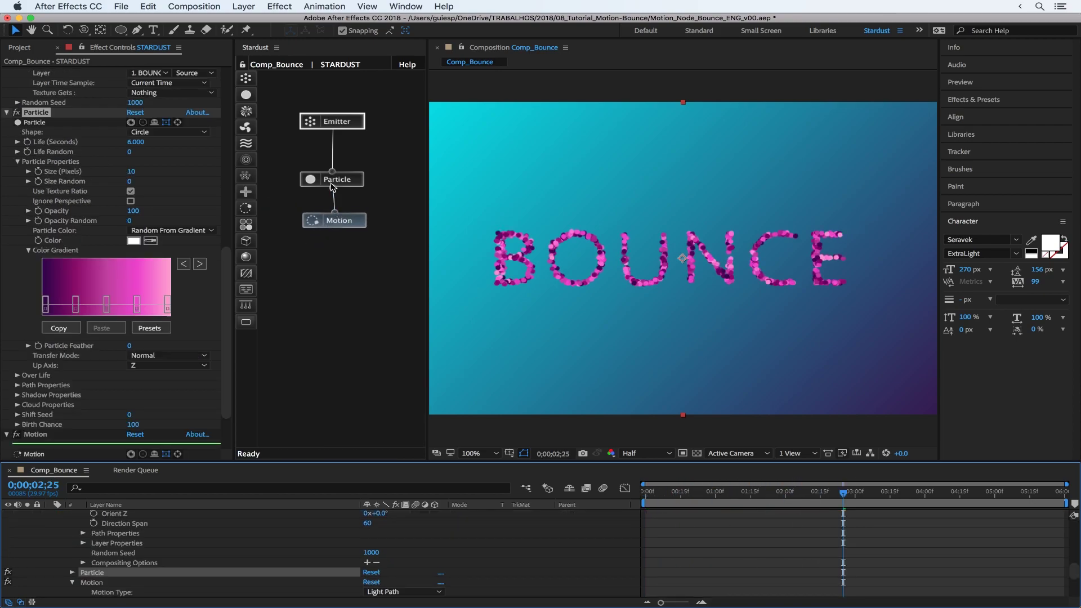
Set the Motion node's motion type to Bounce
click(326, 220)
scroll(106, 256, down, 3)
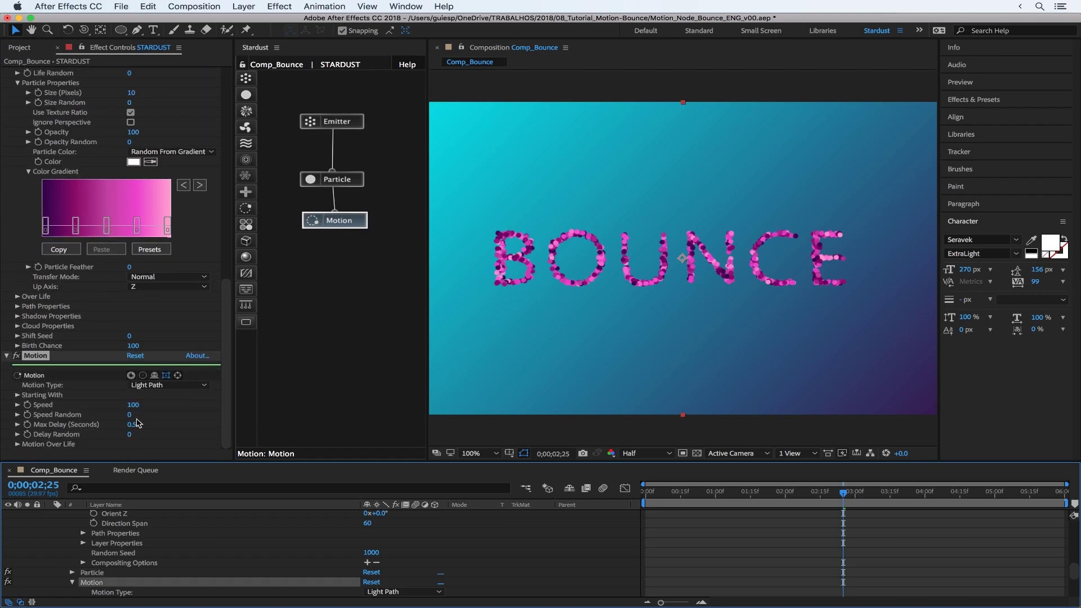
click(163, 385)
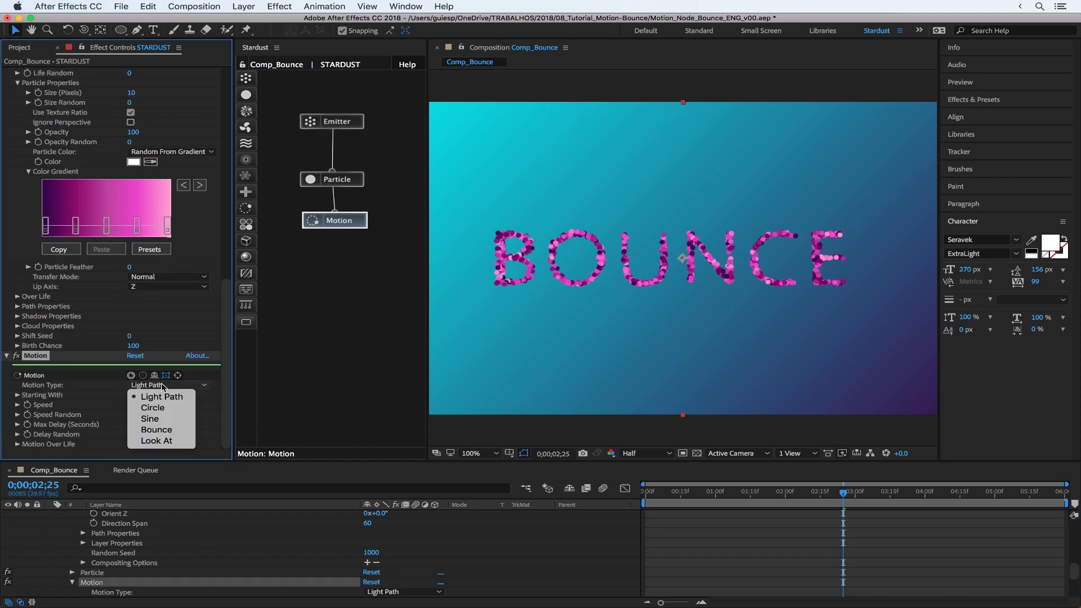
click(164, 429)
scroll(165, 429, down, 4)
Preview the bouncing particles, then bring up the Realistic Bounce and Overshoot article in Chrome
key(space)
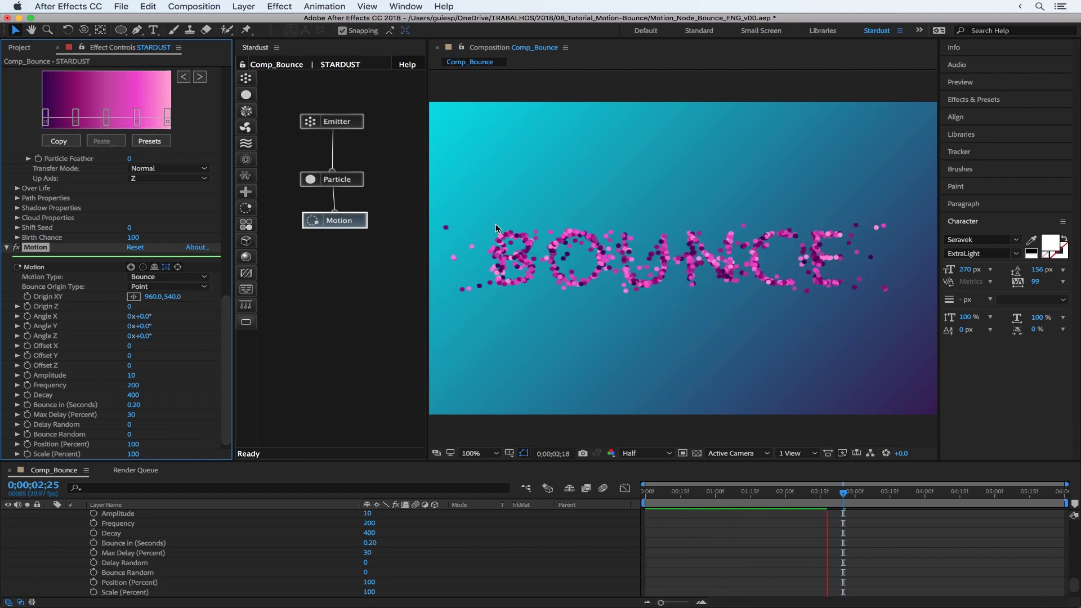
key(space)
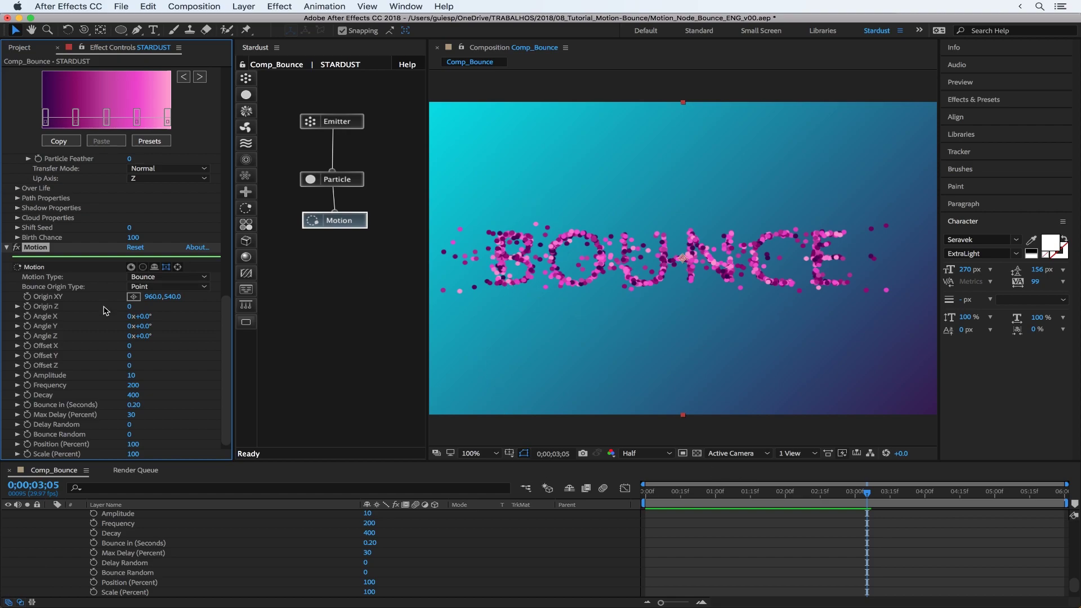
click(487, 588)
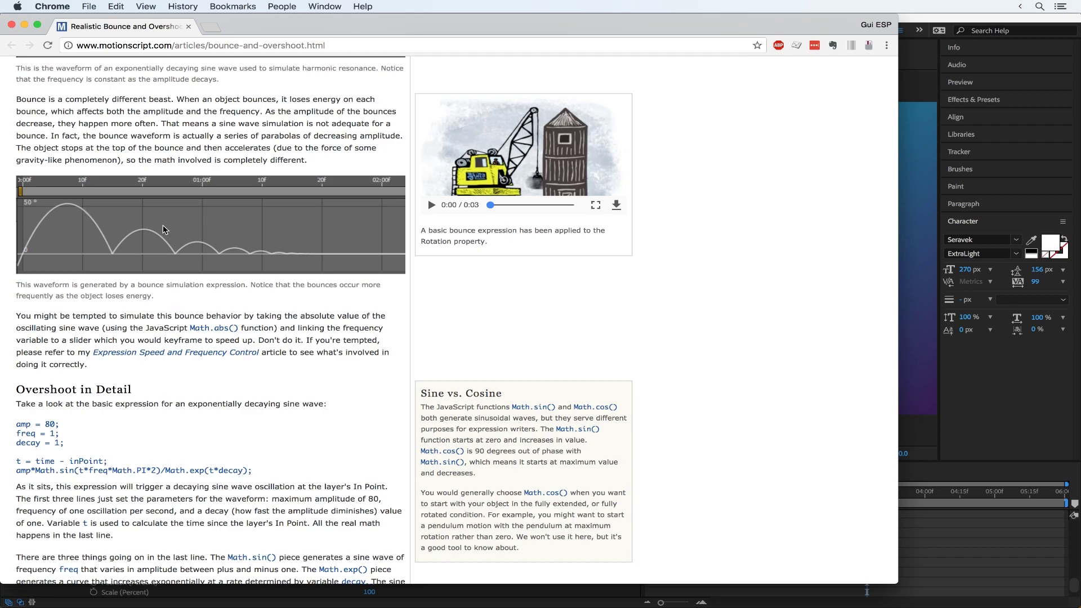
Back in After Effects, set the bounce Decay to 0 and preview
click(966, 553)
scroll(121, 305, down, 1)
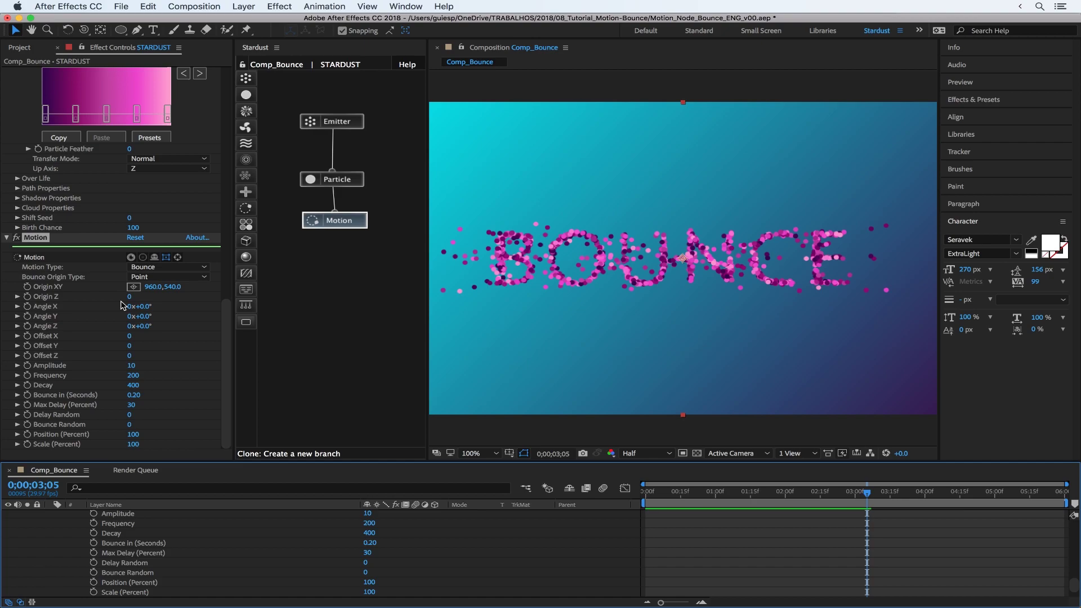
click(54, 369)
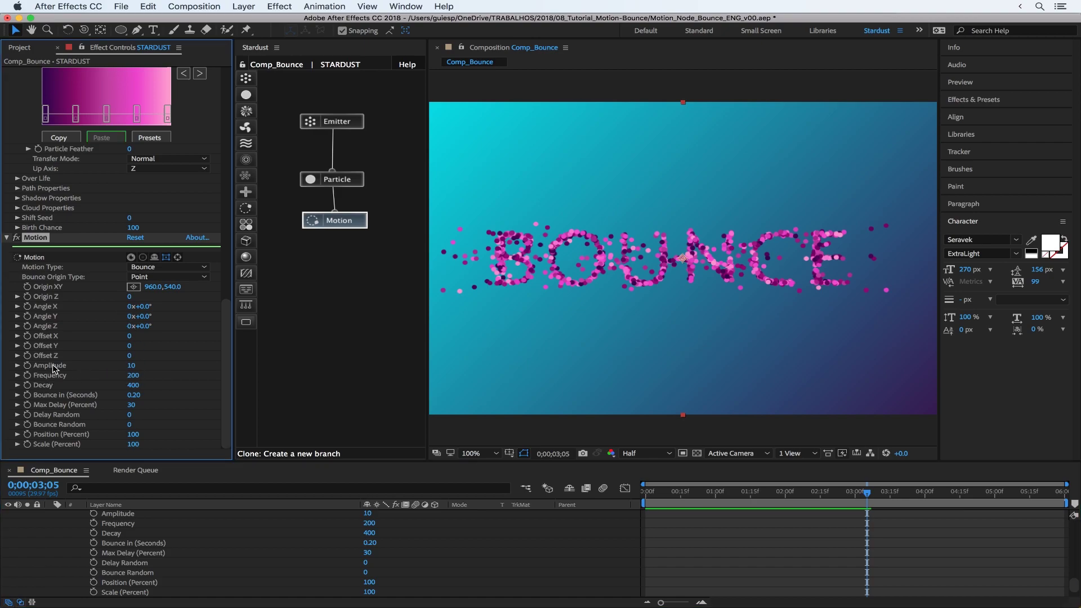
click(132, 386)
text(0)
key(Return)
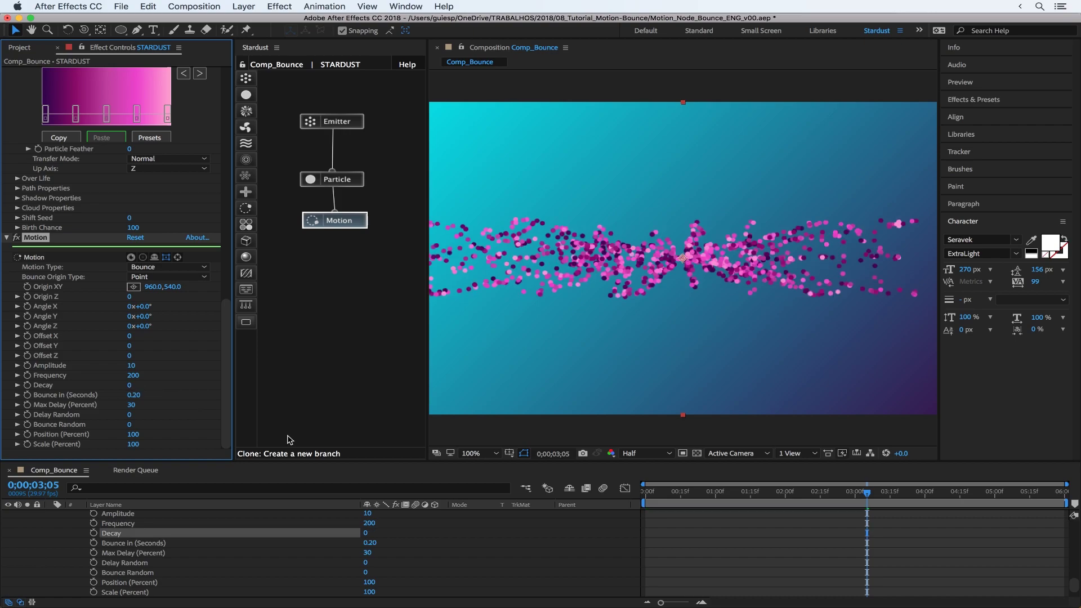
key(space)
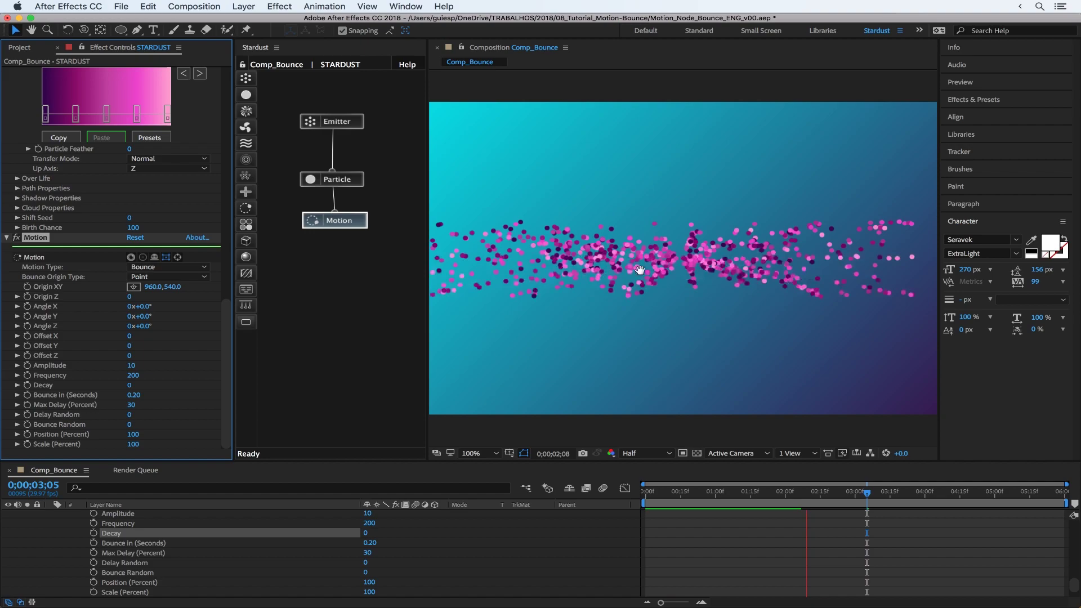
key(space)
Raise Amplitude to 520, restore Decay to 400 and preview the bounce
drag(130, 365, 153, 355)
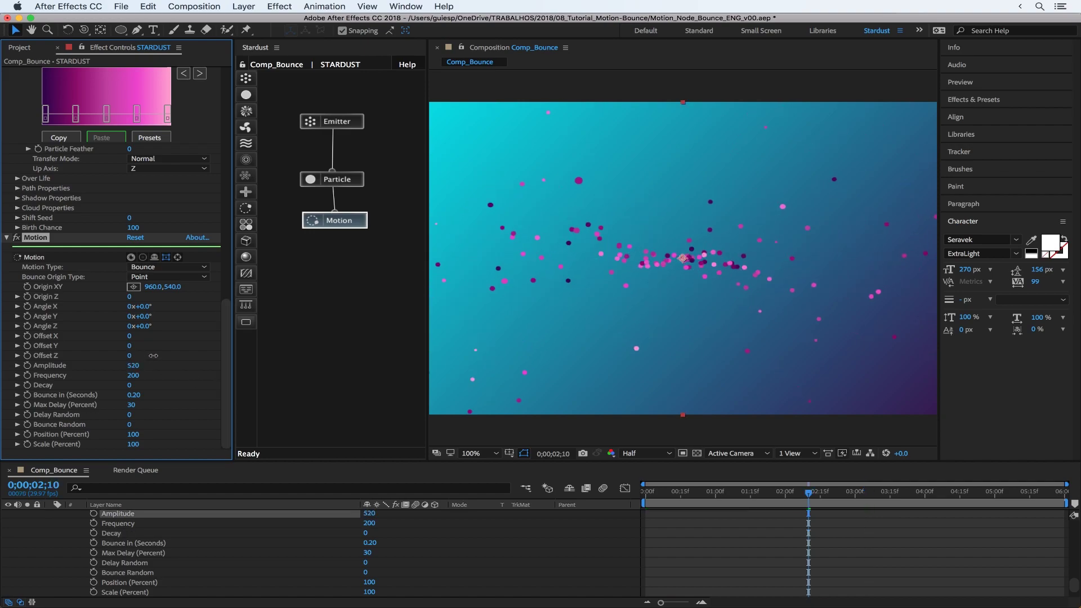
click(129, 385)
key(Return)
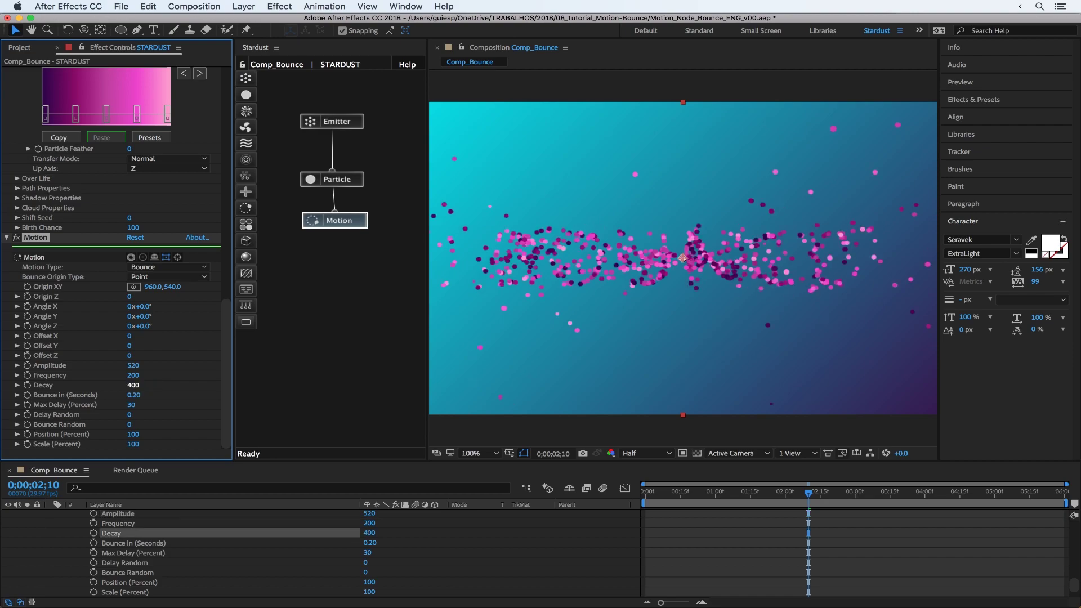
key(space)
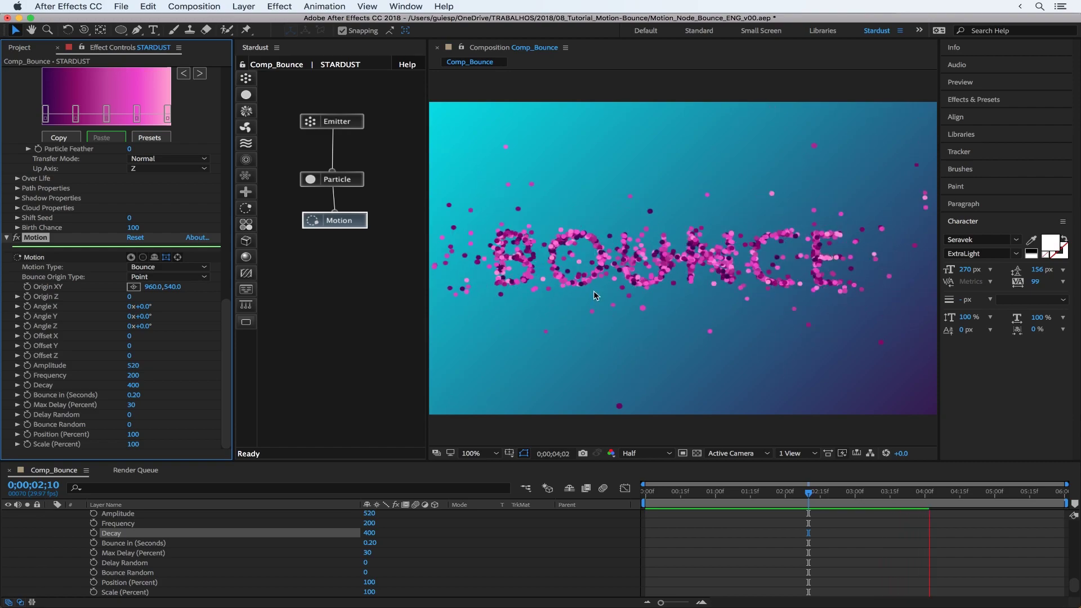
key(space)
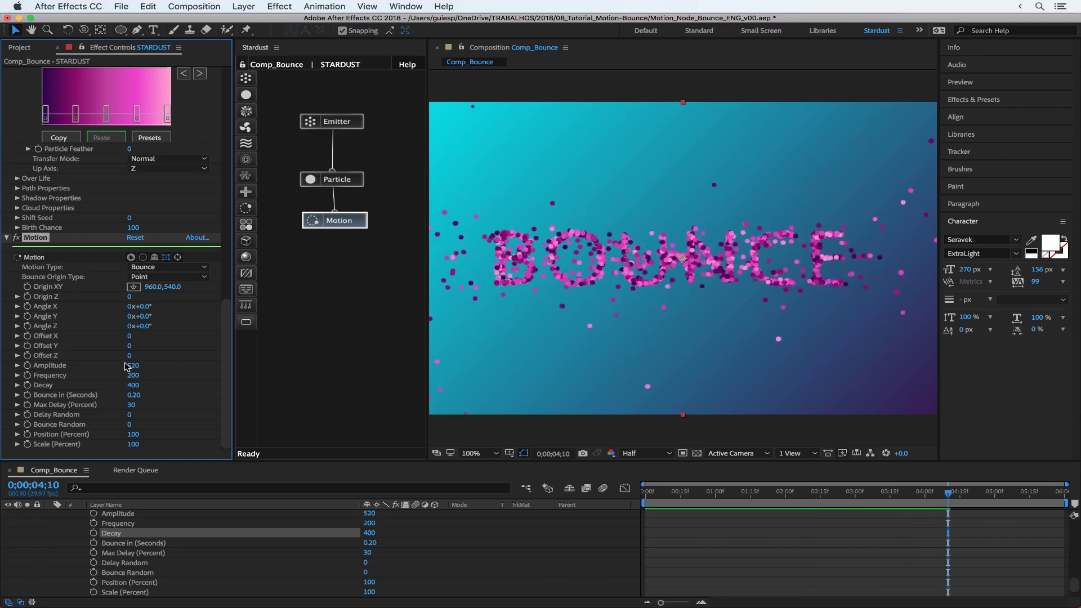
Enter Amplitude 200 and Frequency 300 for the bounce, then scrub and preview BOUNCE forming
click(133, 366)
text(200)
key(Return)
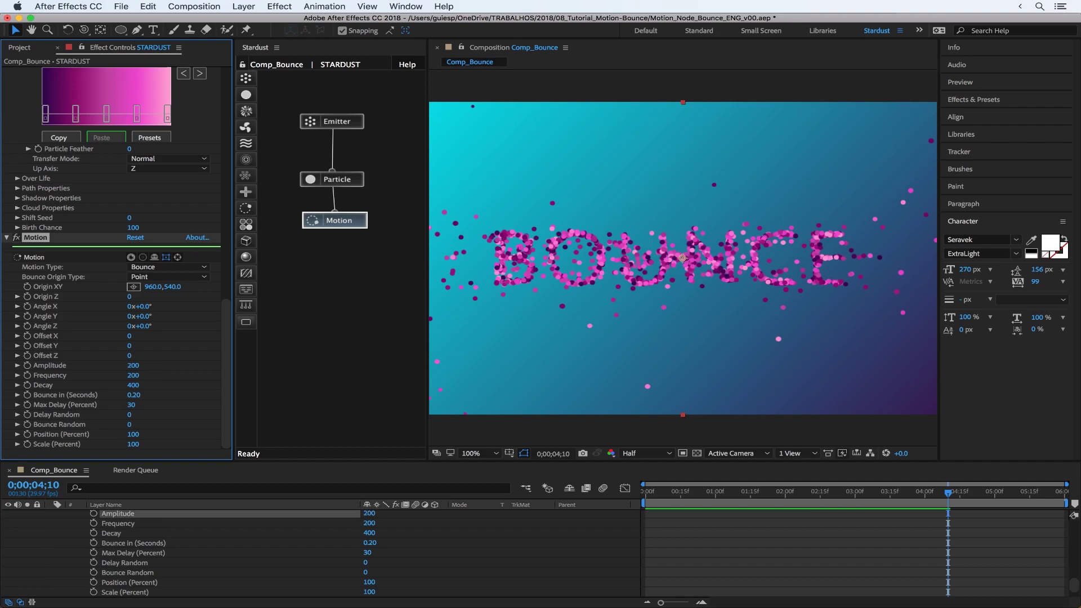
click(134, 375)
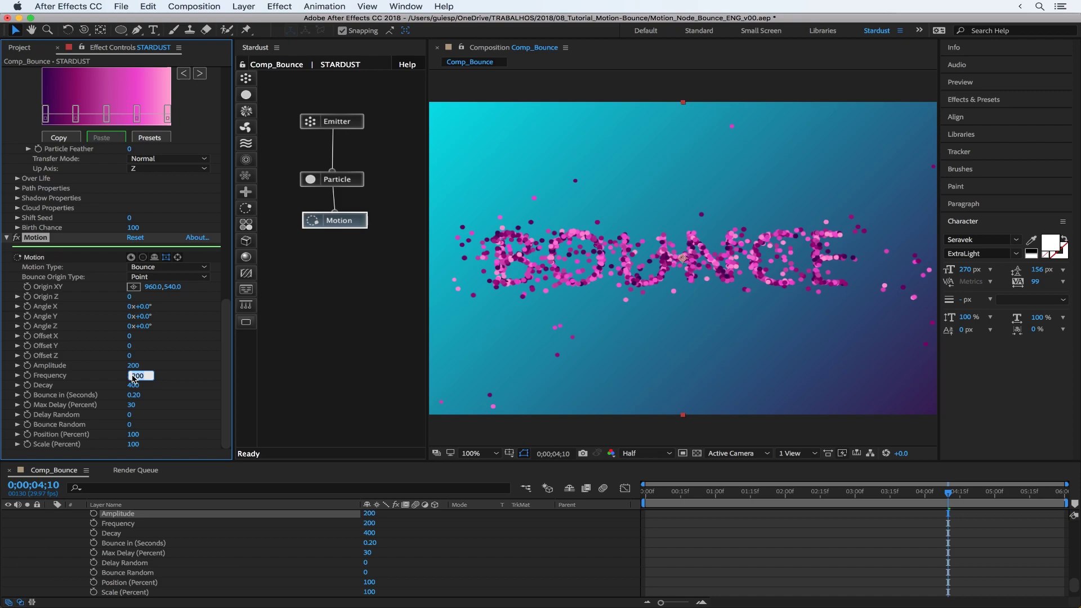
text(300)
key(Return)
click(655, 494)
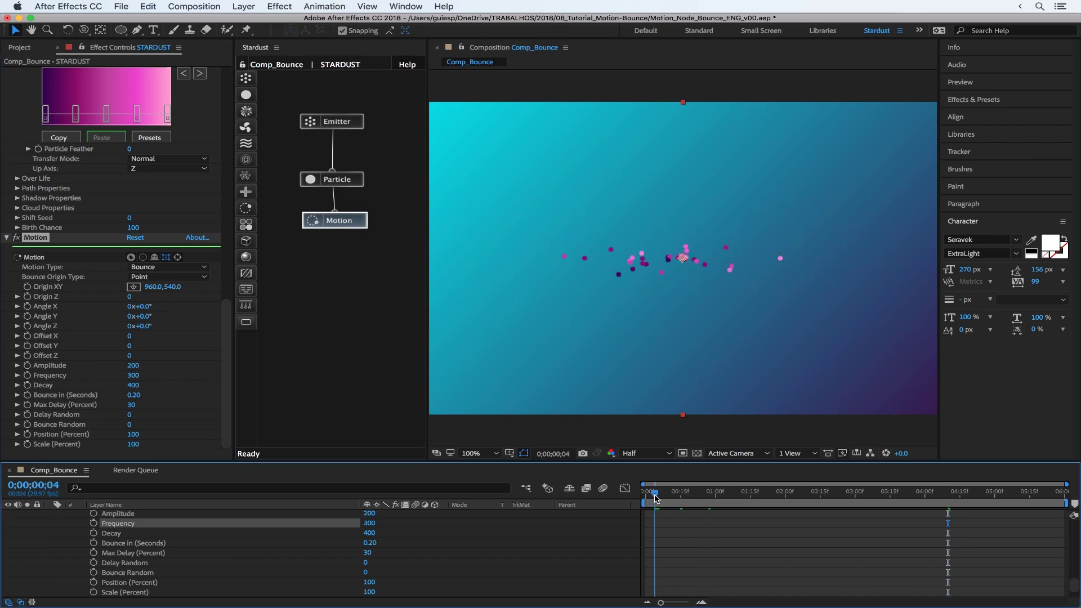
mouse_move(655, 498)
mouse_down()
mouse_move(904, 502)
mouse_move(685, 516)
mouse_move(856, 504)
mouse_move(659, 504)
mouse_up()
click(846, 494)
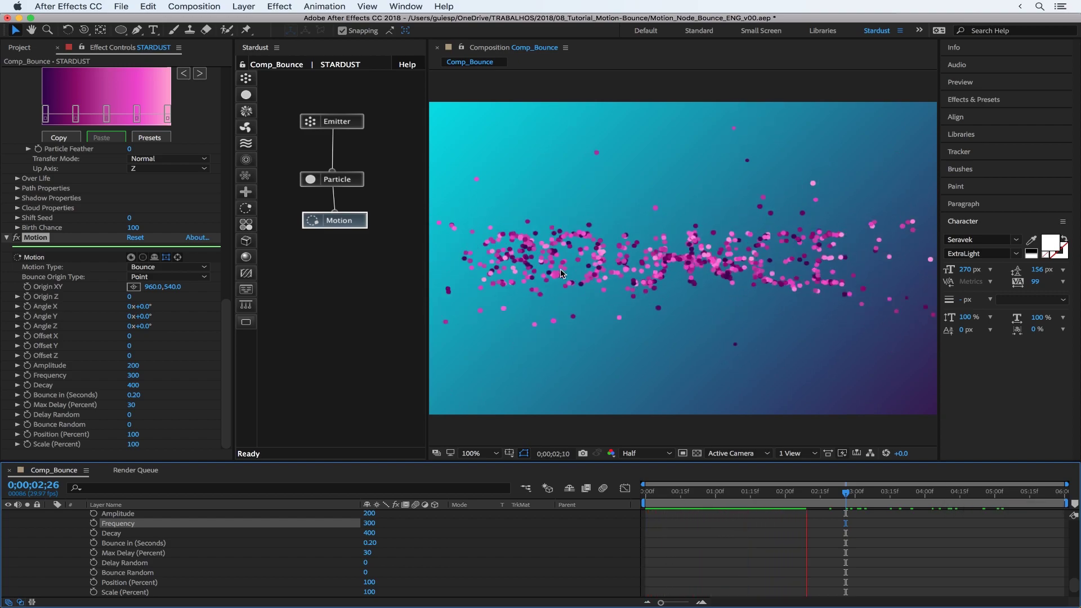
key(space)
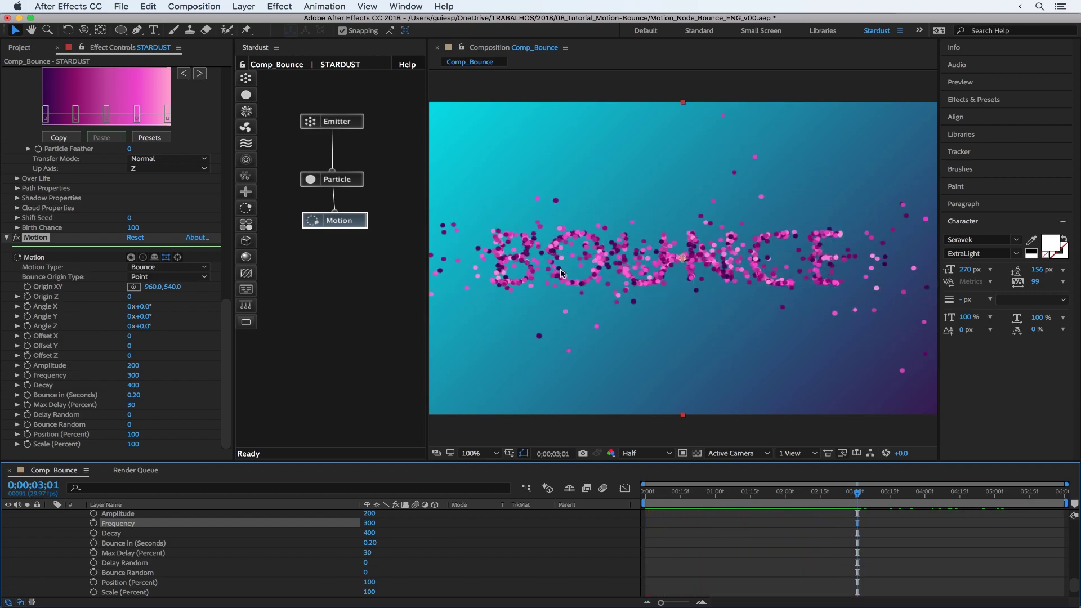
Apply the Gauss Bell preset to the Size Over Life curve and raise both curve ends
scroll(85, 253, up, 3)
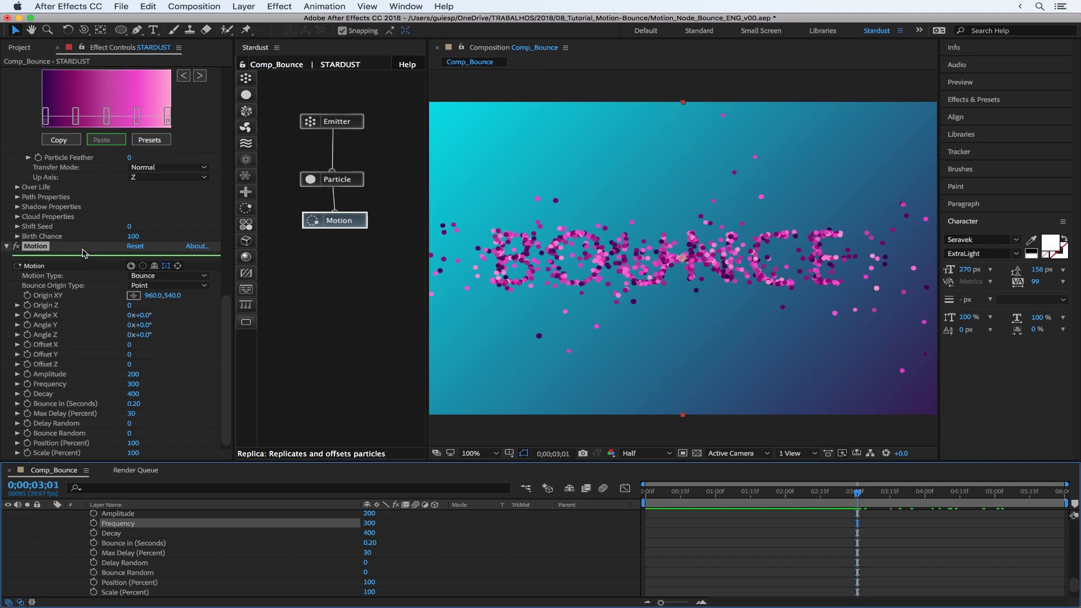
scroll(66, 243, up, 5)
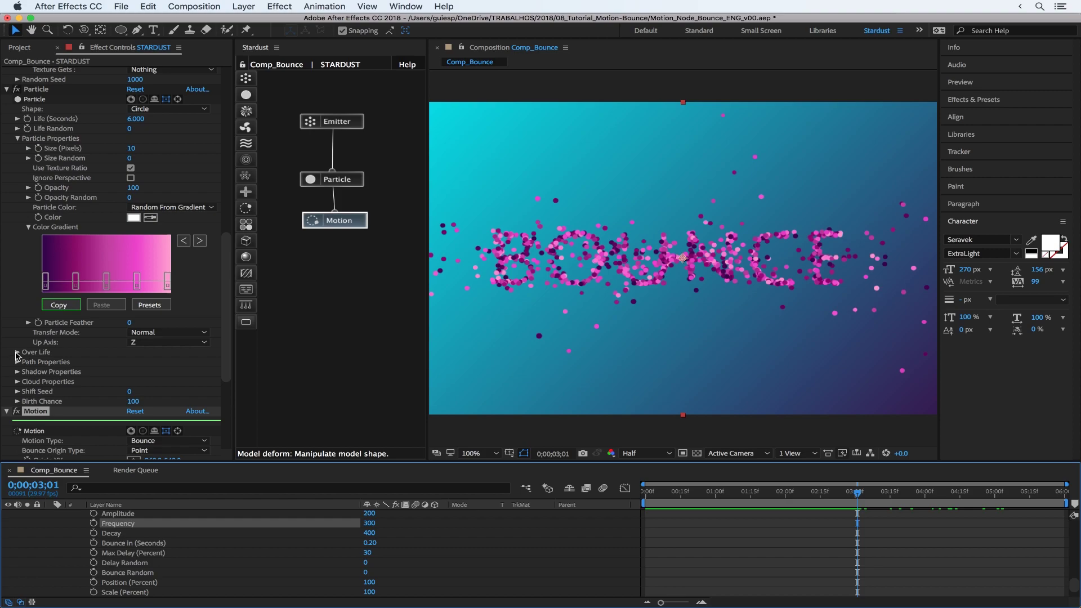
click(17, 352)
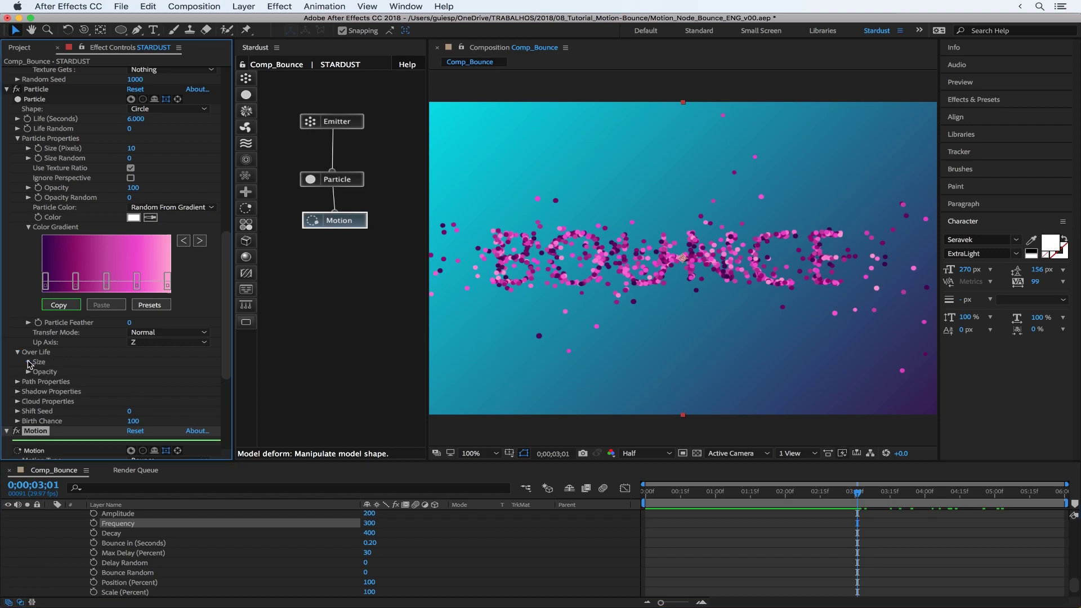
click(28, 363)
drag(674, 498, 717, 499)
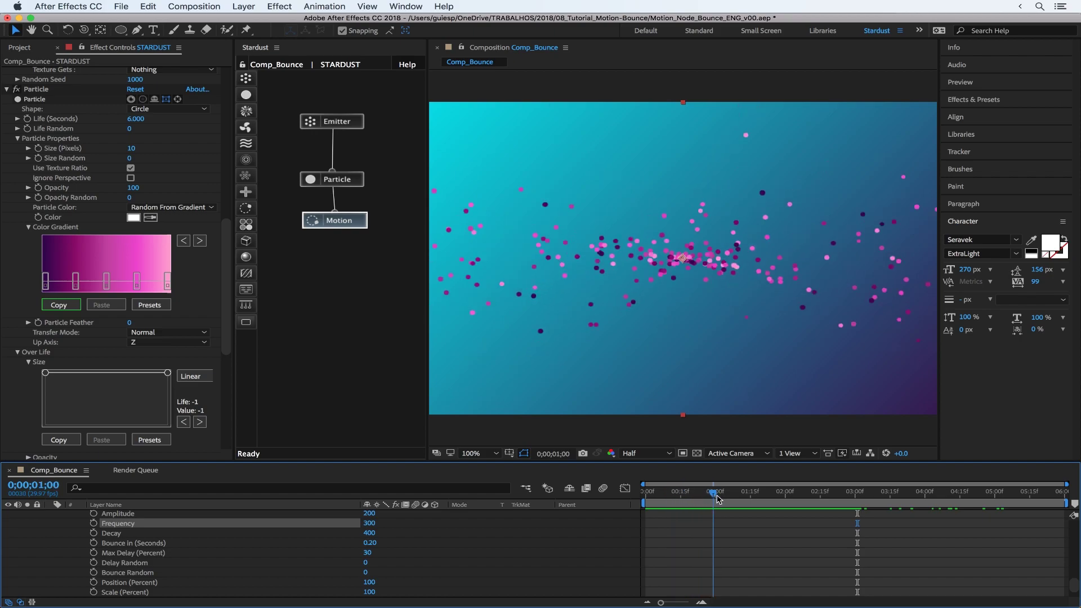
click(149, 440)
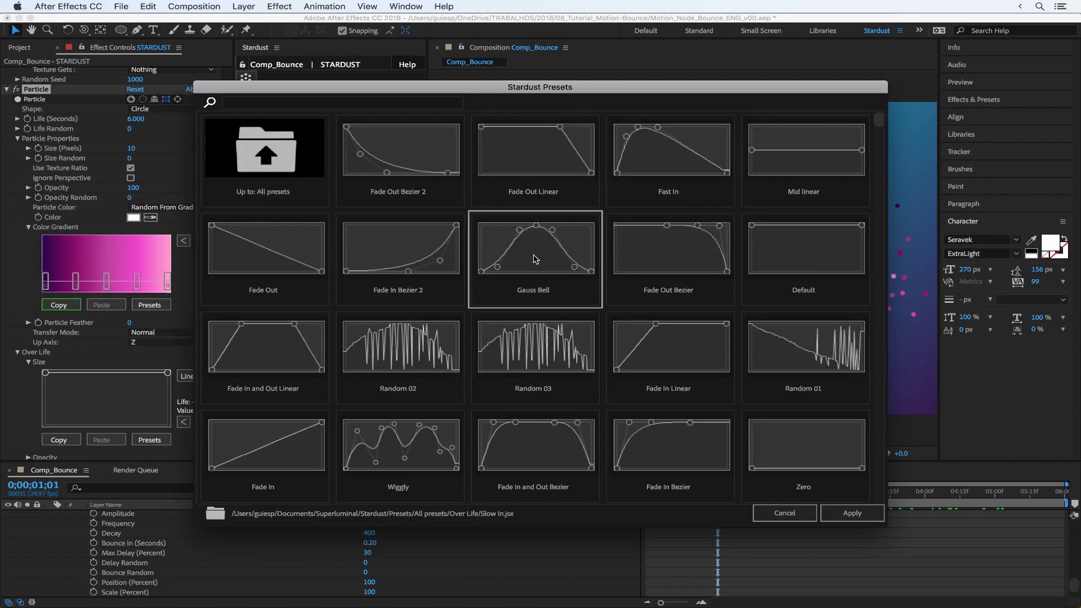
click(852, 513)
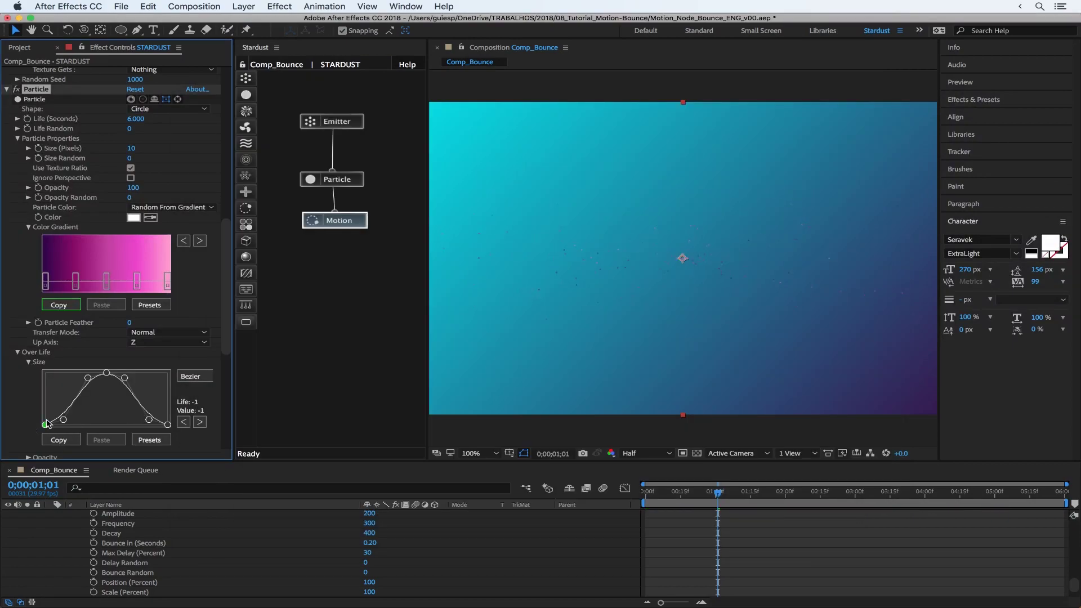
drag(61, 420, 63, 404)
key(space)
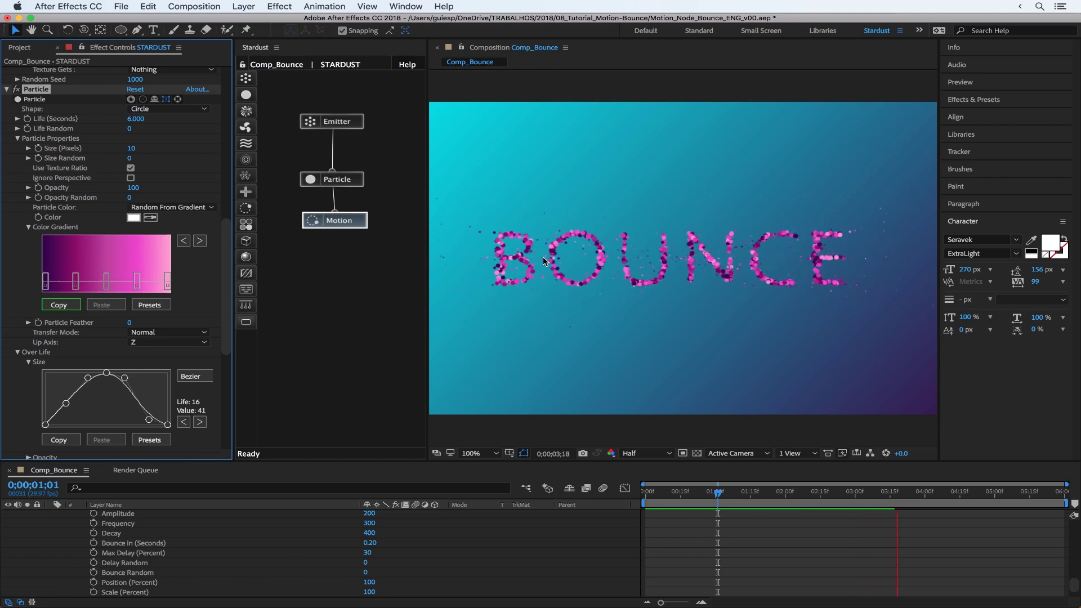
key(space)
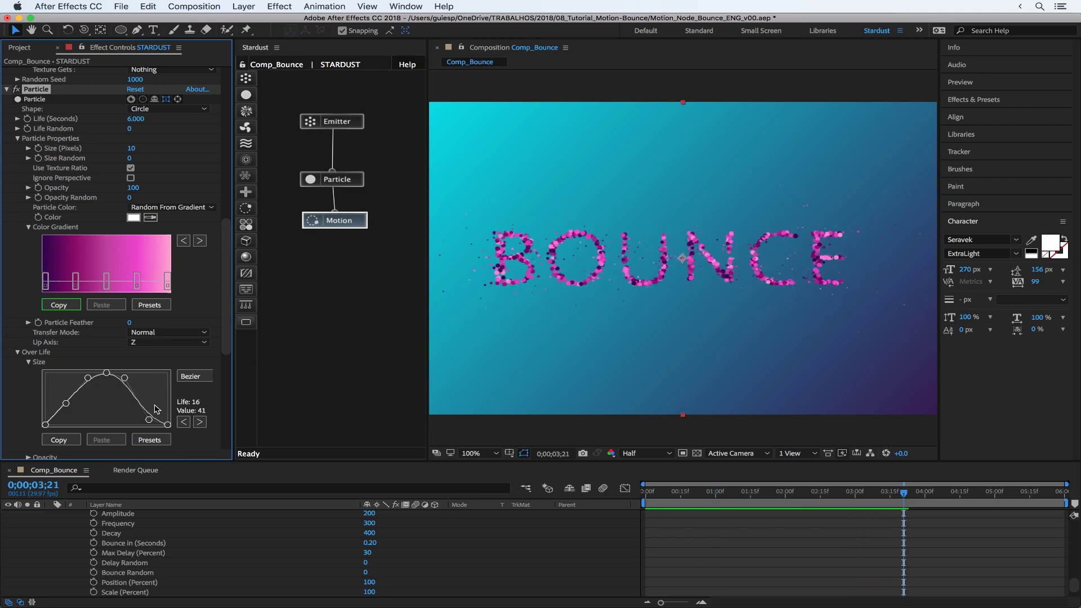
drag(149, 419, 155, 397)
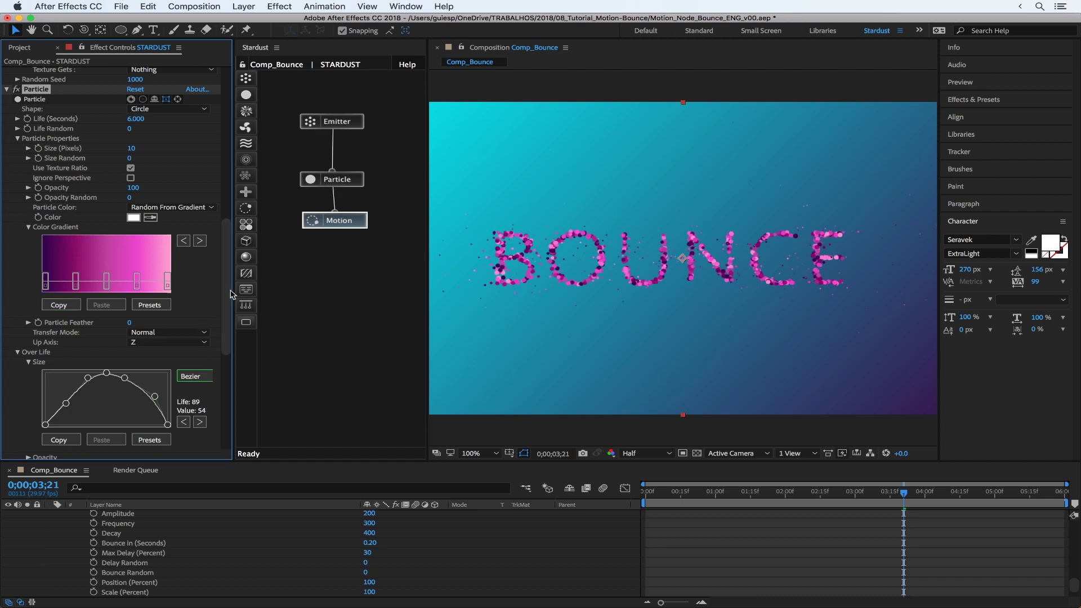
Apply the Gauss Bell preset to the Opacity Over Life curve, adjust its start and preview
scroll(110, 188, down, 10)
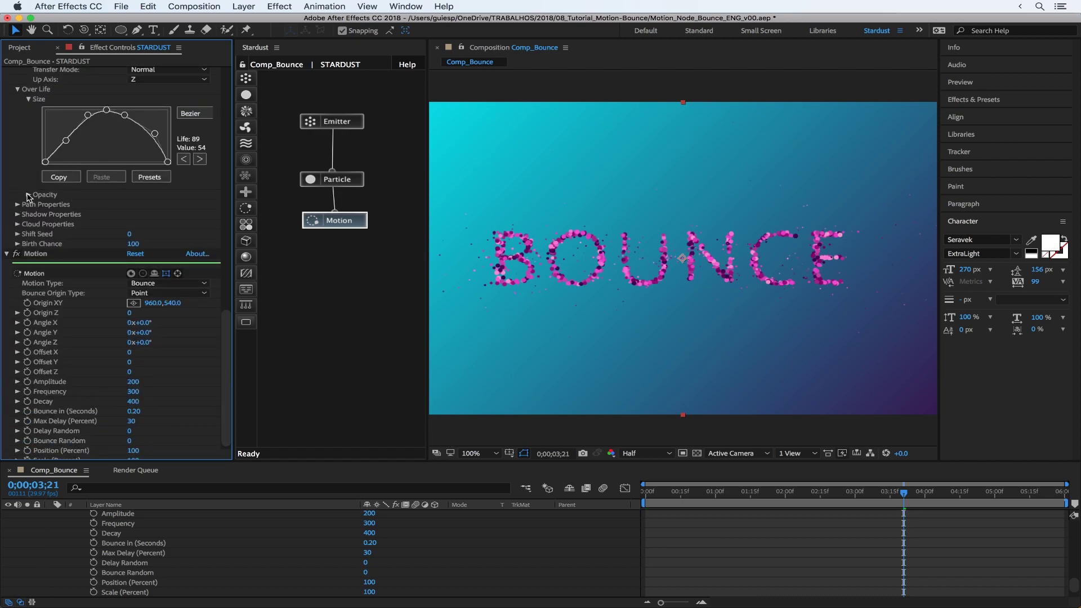
click(29, 195)
click(149, 273)
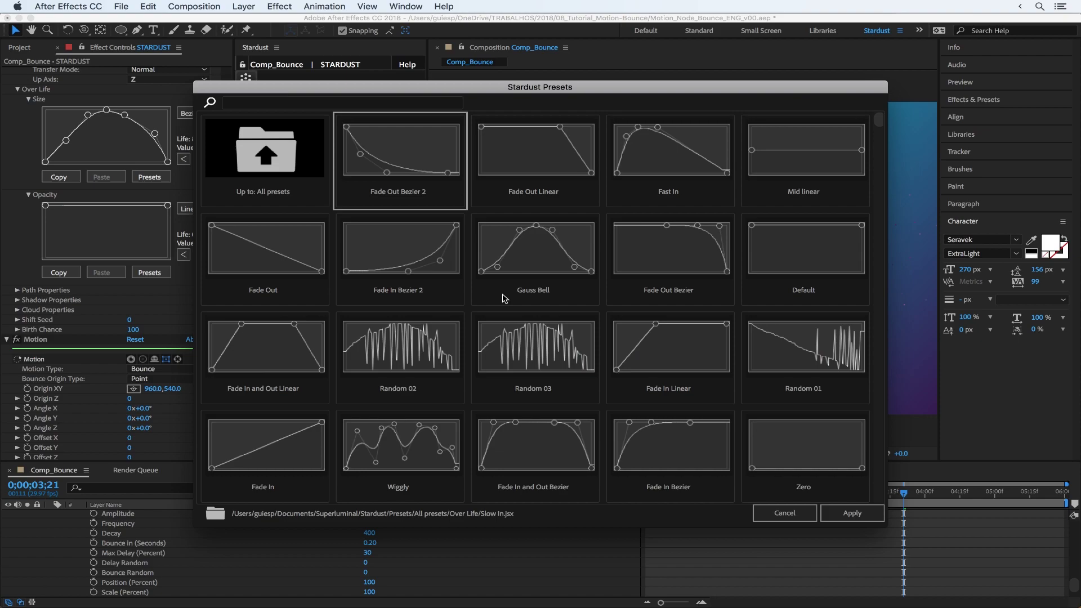
click(835, 511)
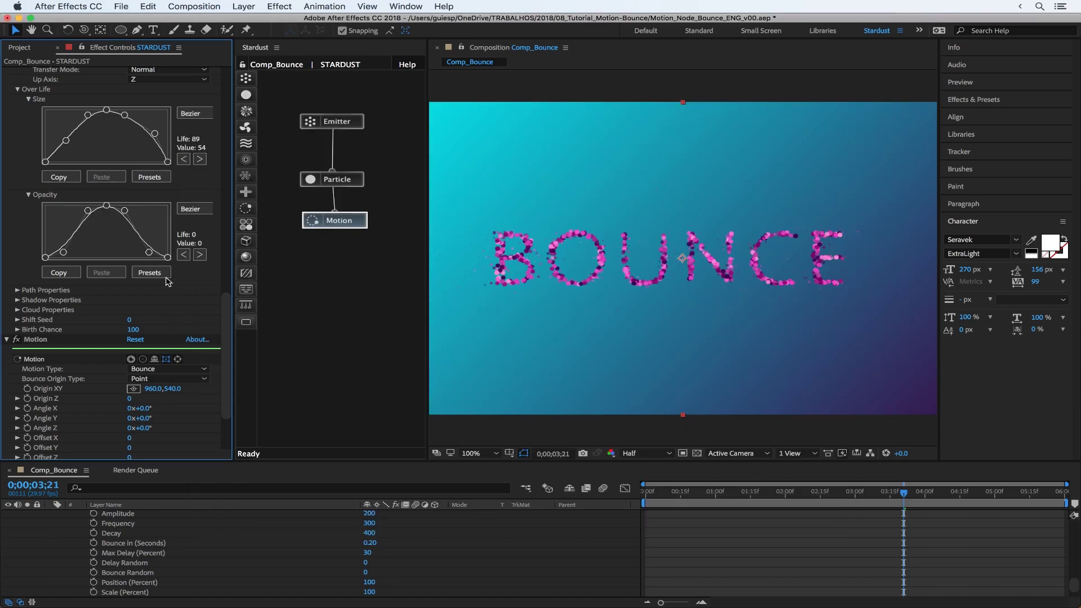
mouse_move(63, 251)
mouse_down()
mouse_move(66, 236)
mouse_move(62, 260)
mouse_up()
key(space)
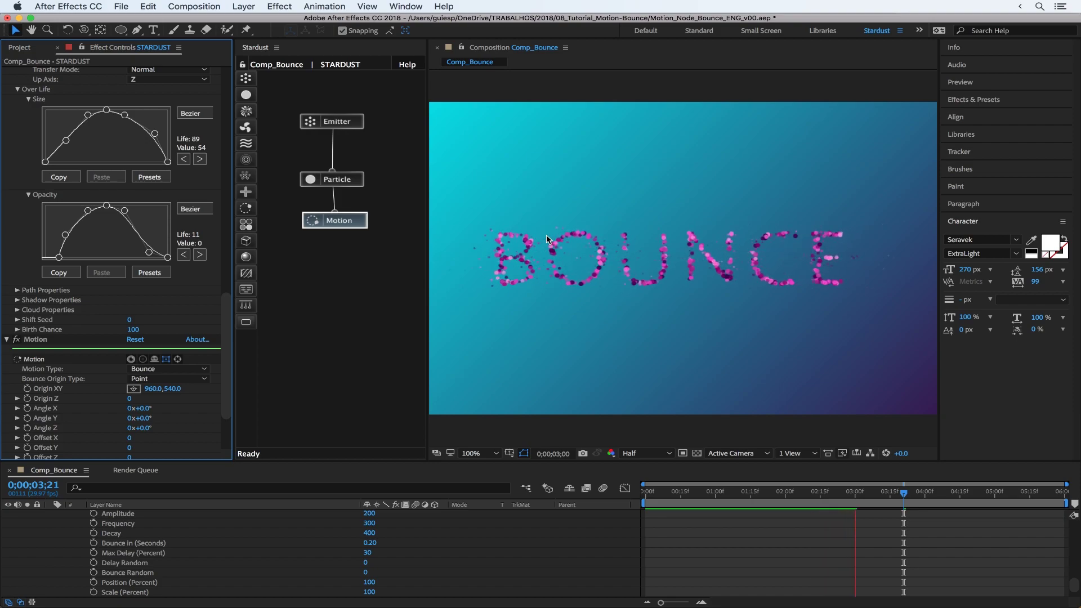
key(space)
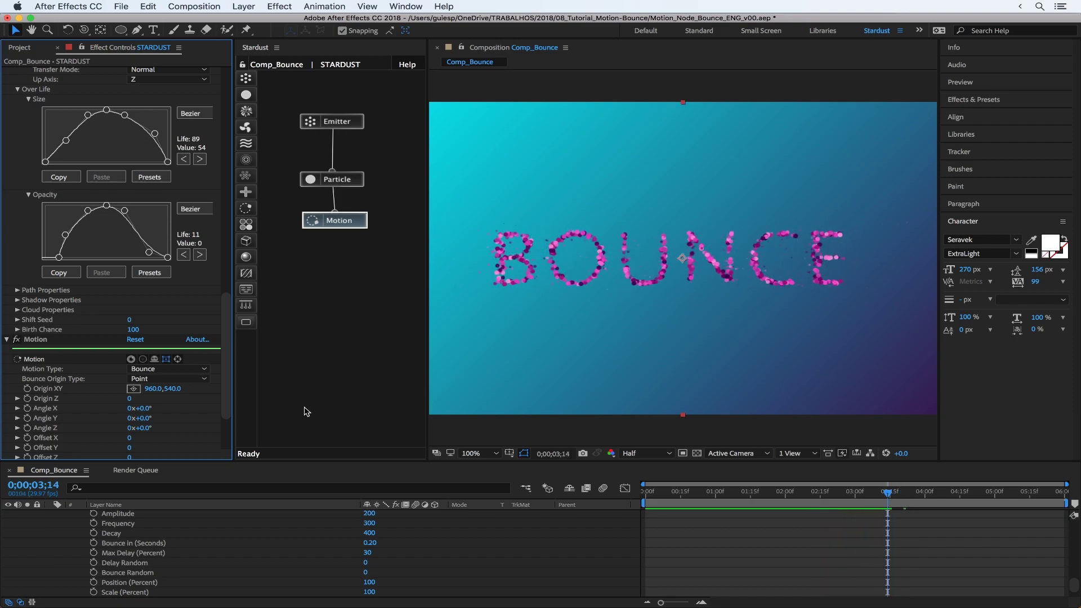
scroll(194, 414, down, 4)
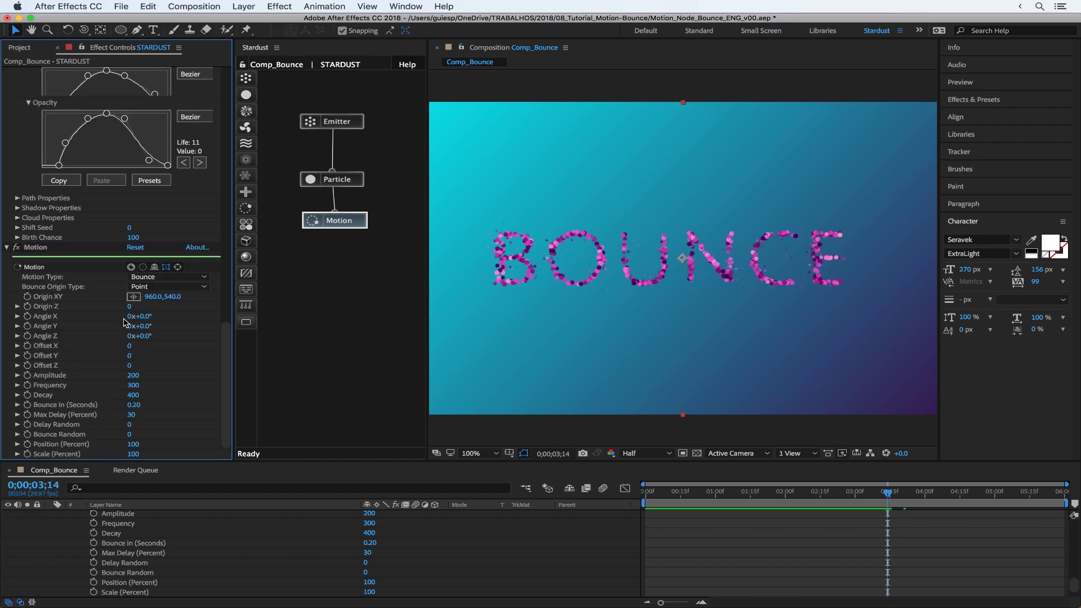
Set the Bounce Origin Type to Offset with Offset X at 990, then preview
click(36, 248)
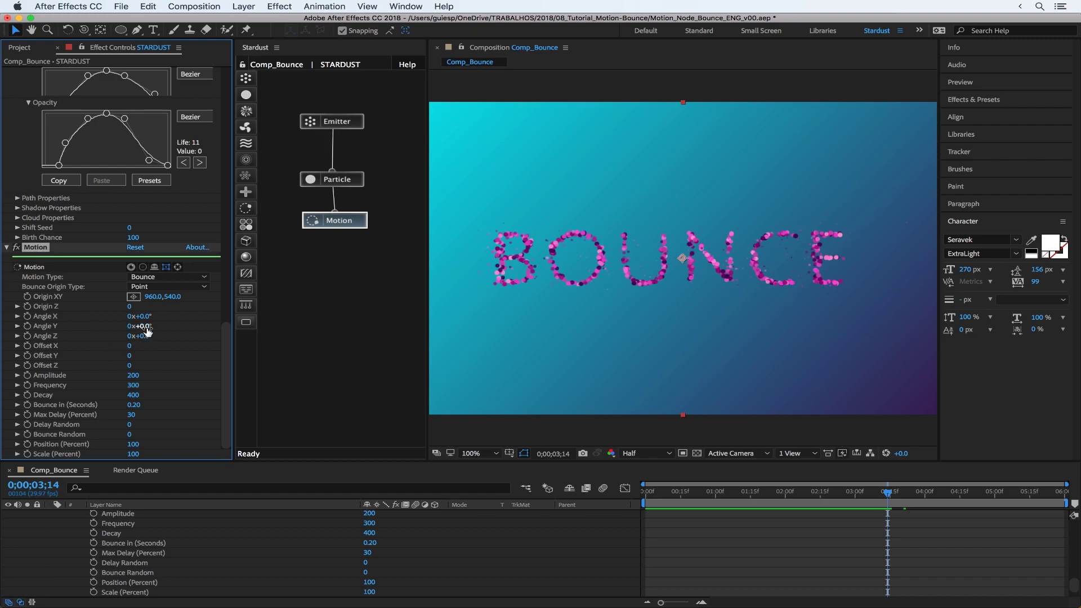
drag(661, 501, 822, 491)
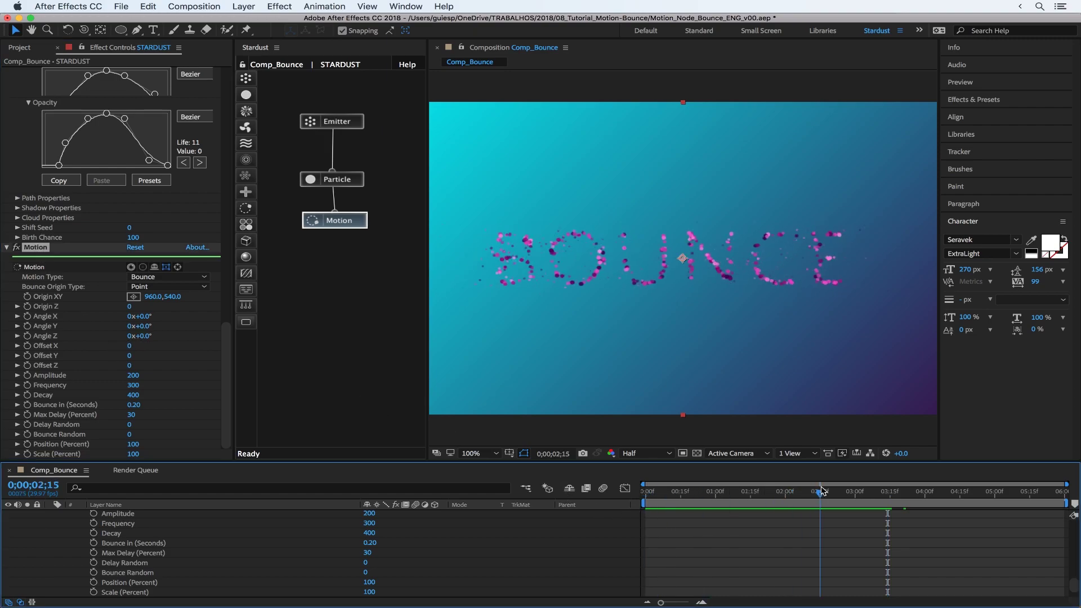
click(141, 289)
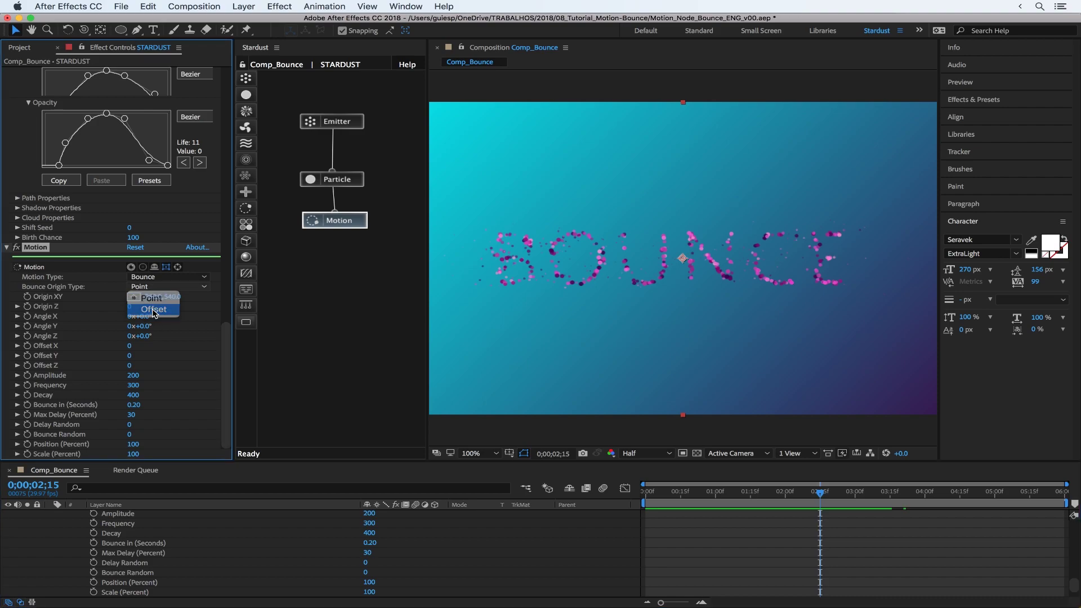
click(147, 305)
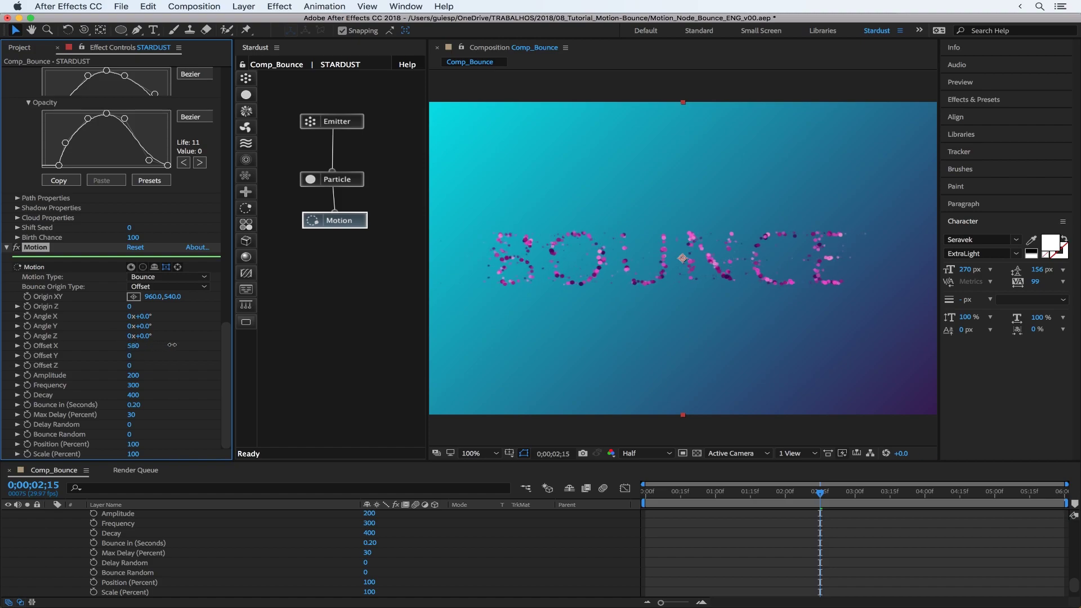
drag(172, 344, 182, 345)
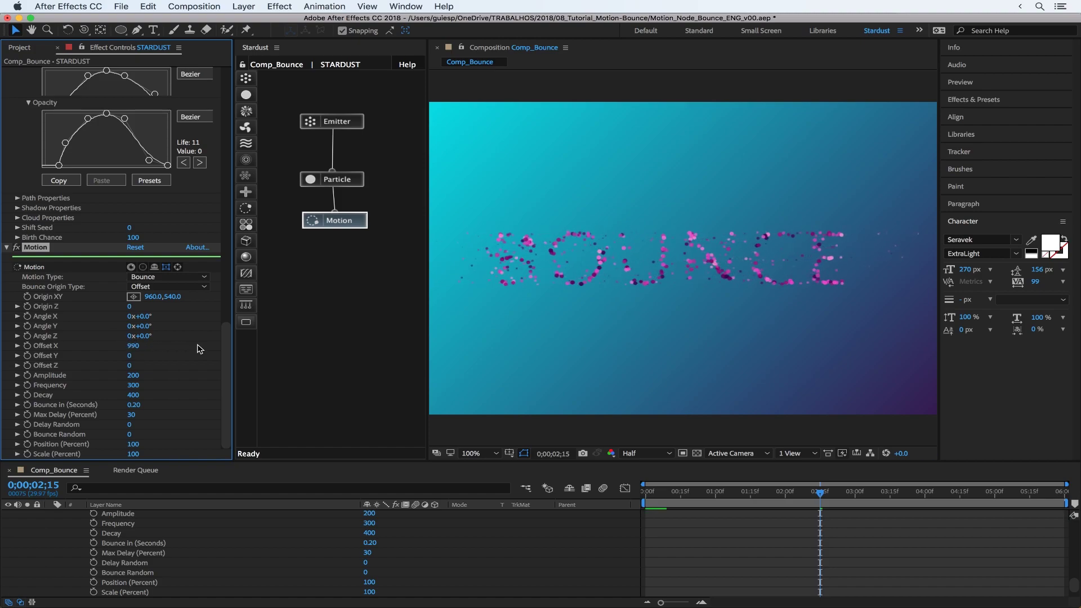
key(space)
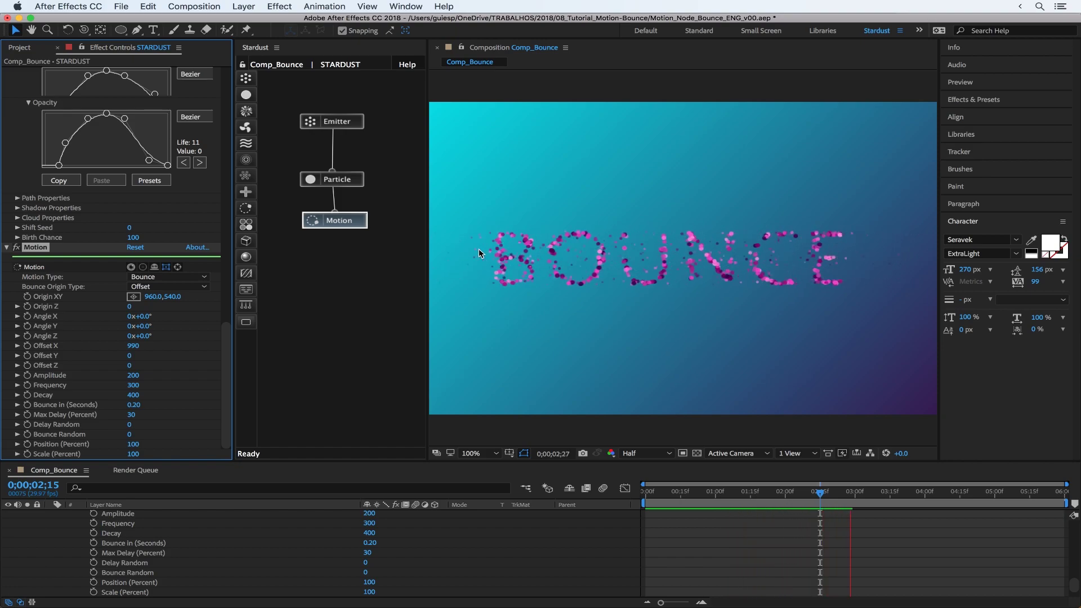
key(space)
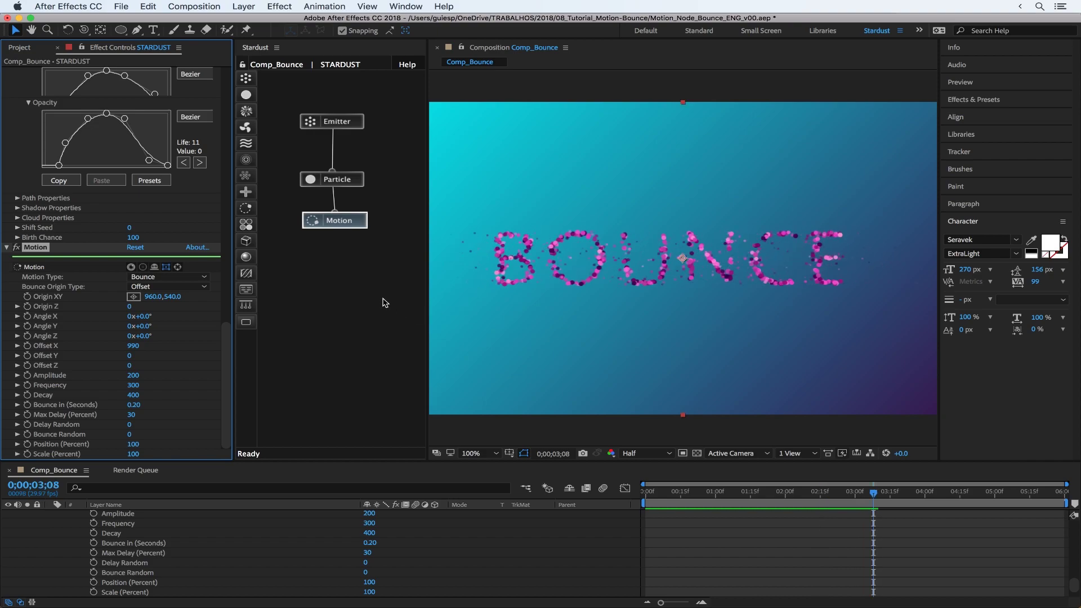
Set the Bounce Origin Type back to Point and the Motion Angle X to 359°
click(153, 289)
click(151, 296)
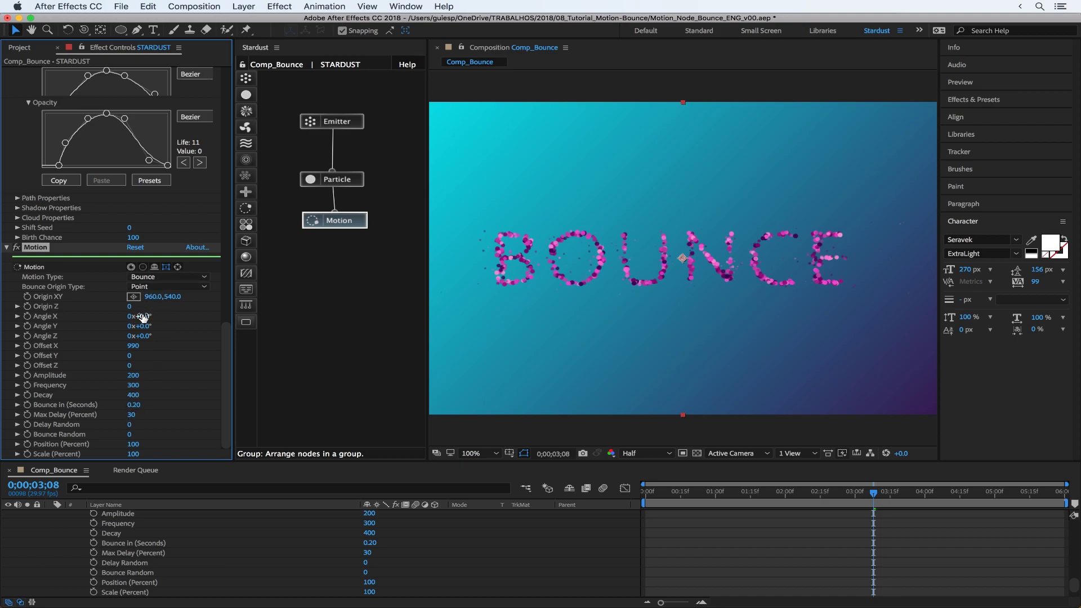
click(142, 317)
key(Return)
Scrub and play back the timeline to check the bounce
drag(830, 500, 990, 494)
key(space)
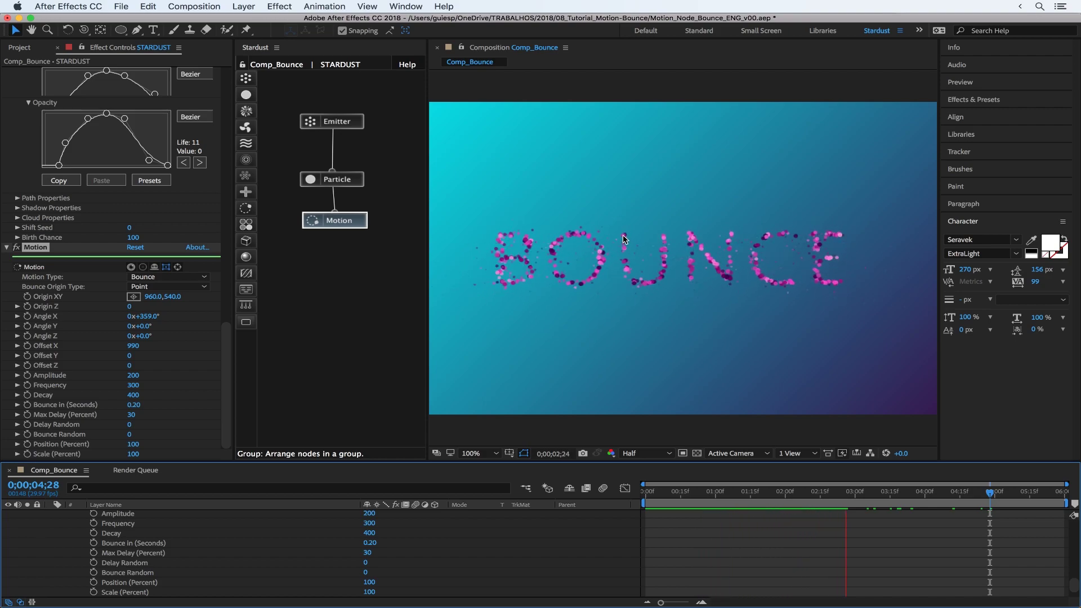
key(space)
key(space)
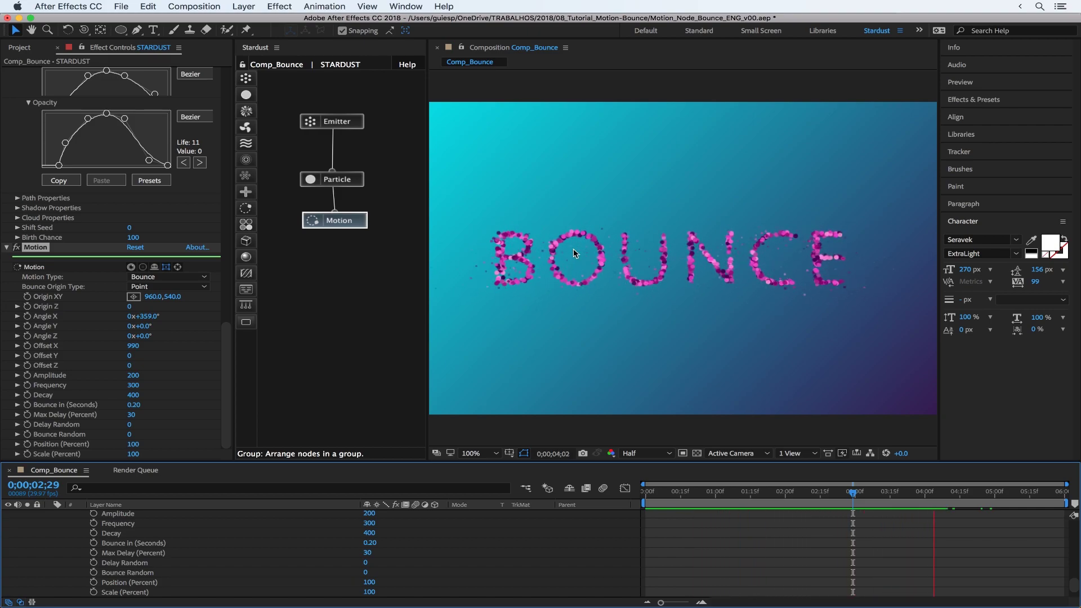
key(space)
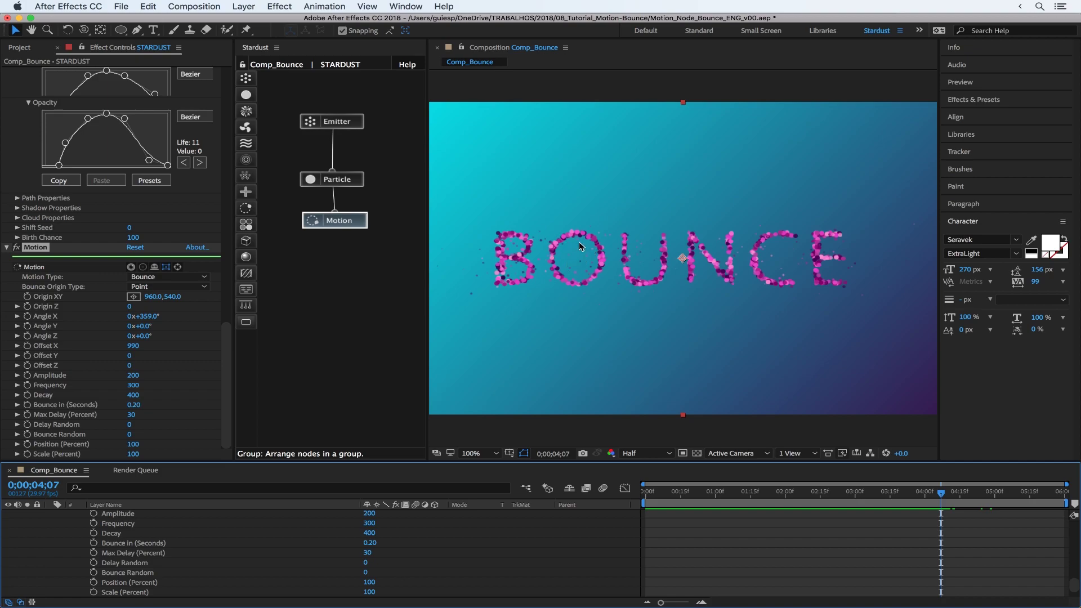
Switch the Stardust Emitter's Emitting mode from Default to Sequence and scrub to check emission
scroll(121, 302, up, 10)
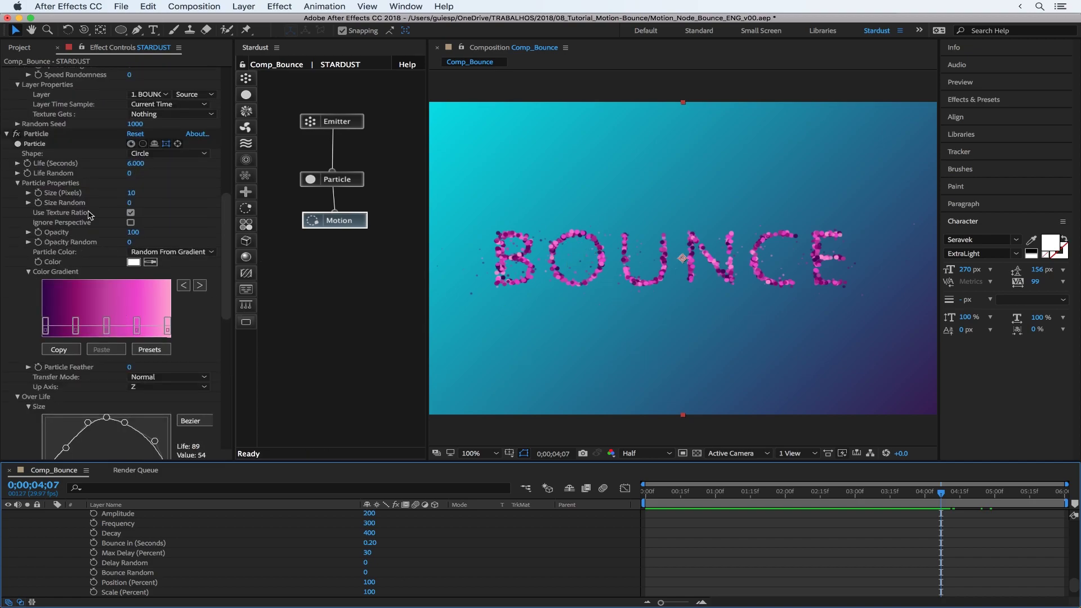
scroll(89, 215, up, 10)
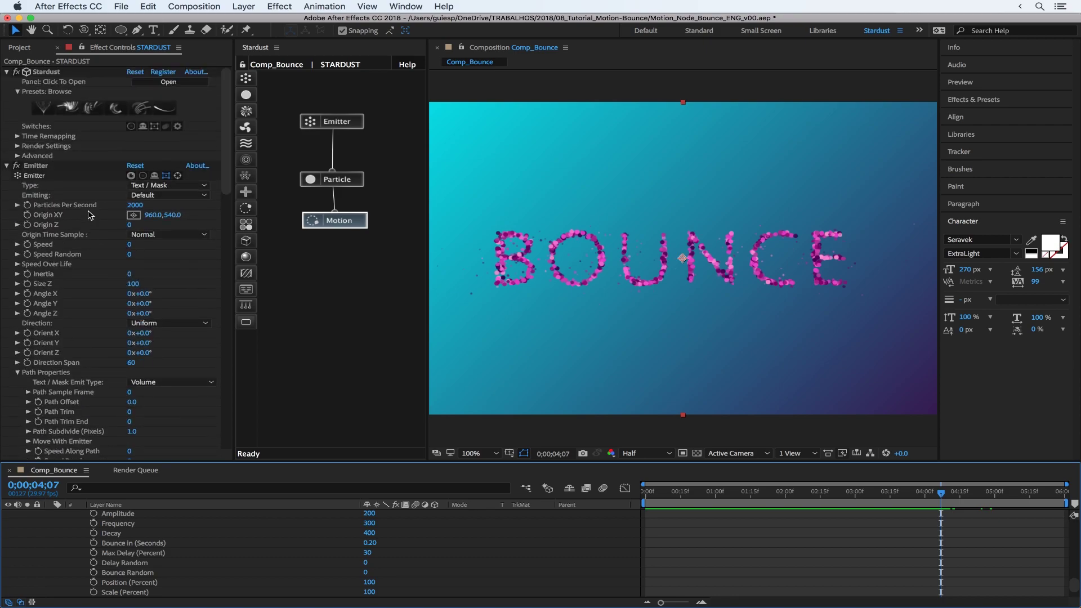
scroll(98, 251, down, 1)
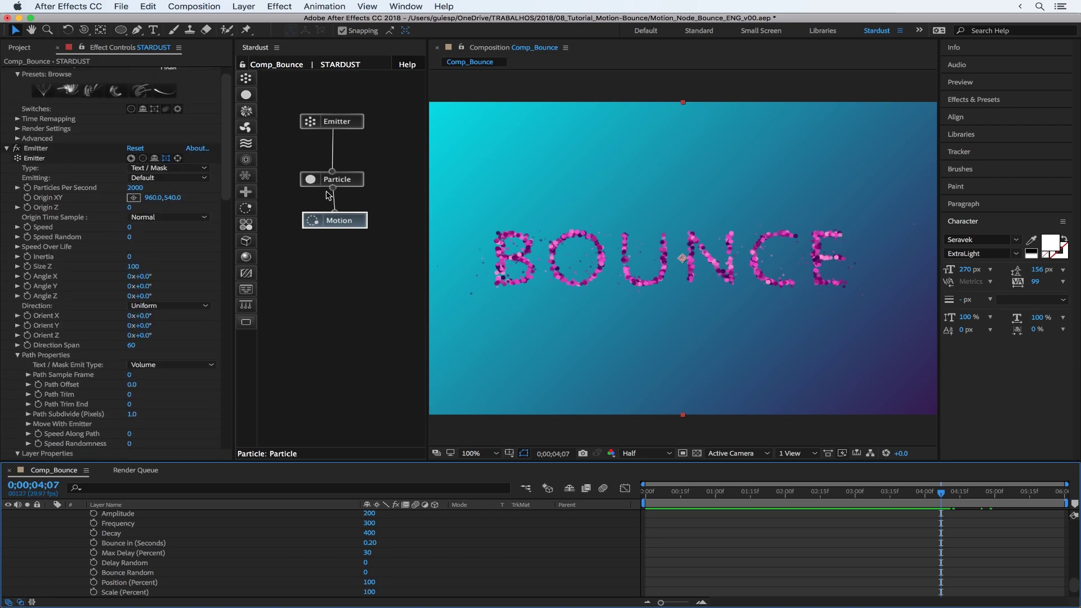
click(313, 219)
click(321, 178)
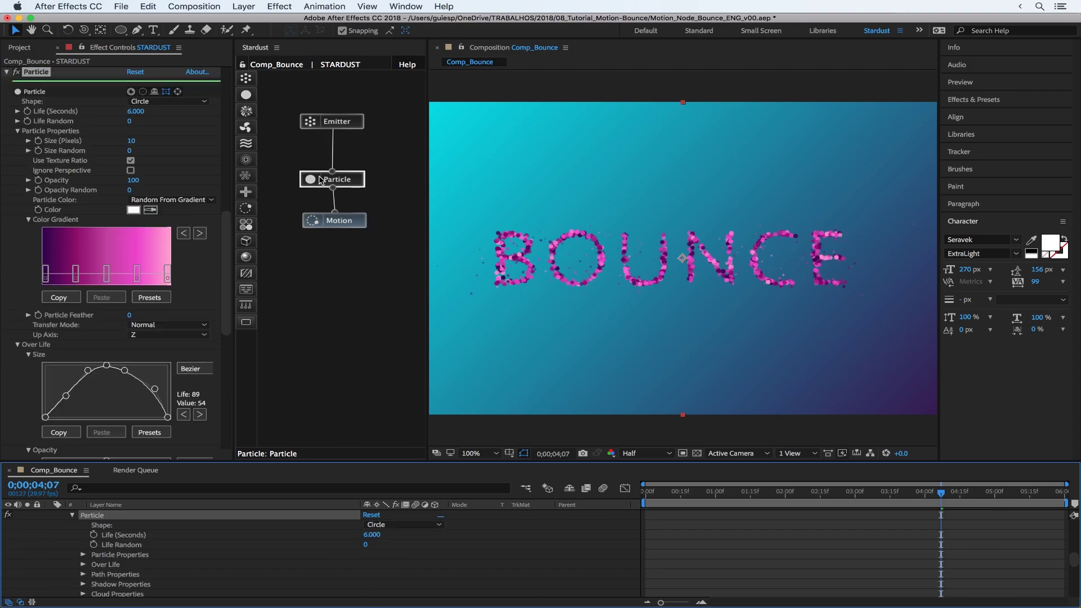
click(325, 121)
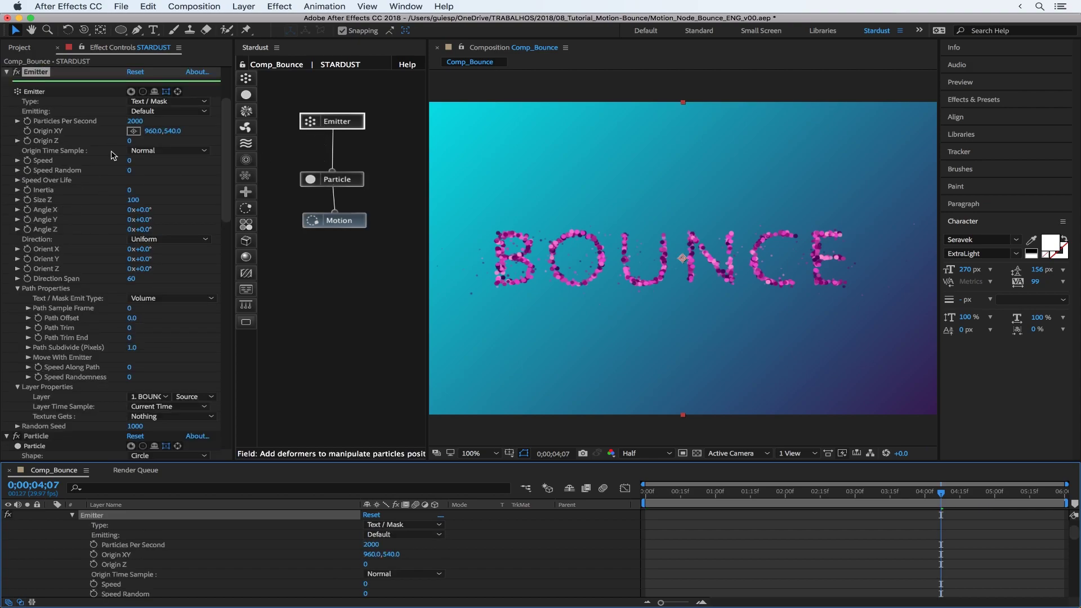
click(55, 114)
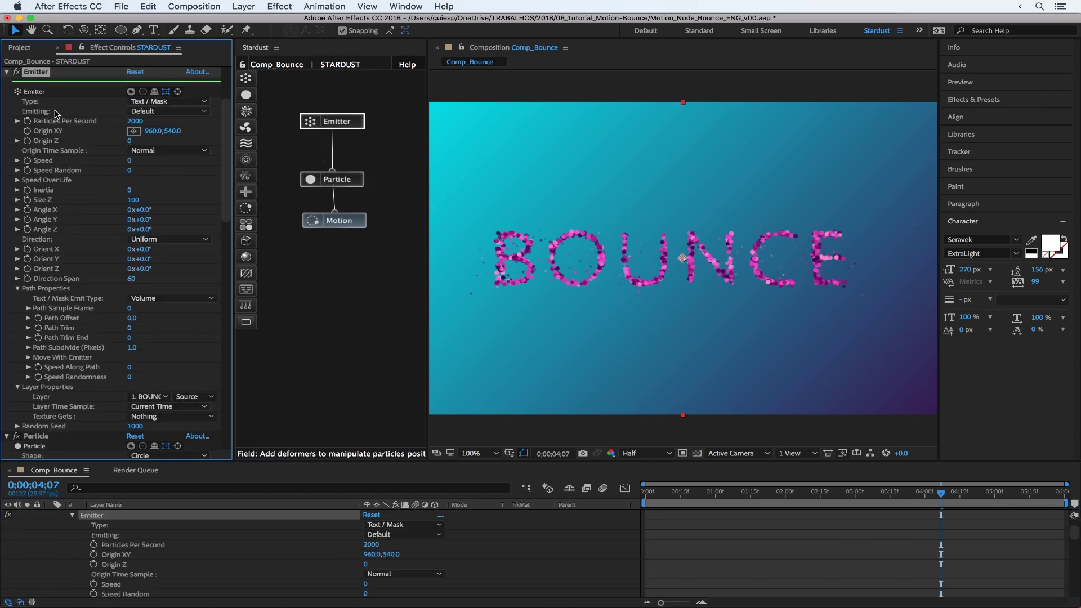
click(177, 113)
click(163, 141)
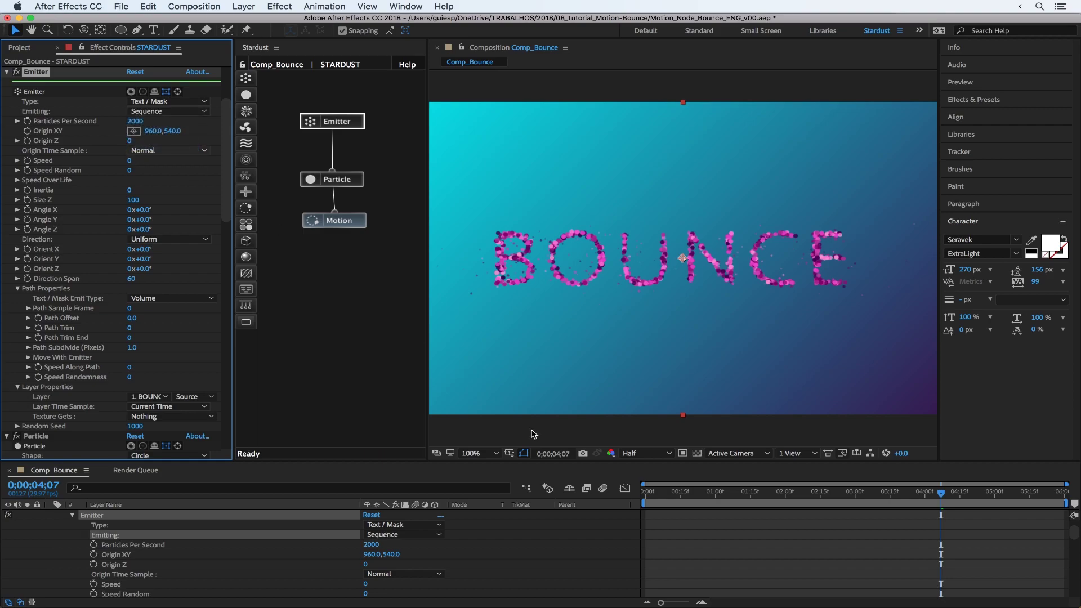
drag(673, 500, 939, 498)
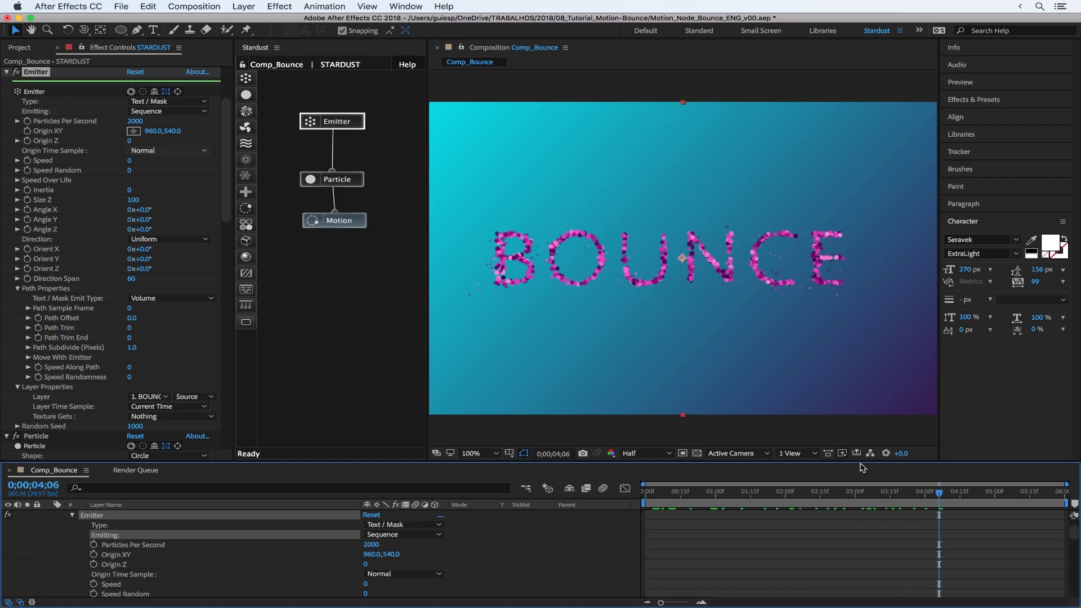
Set the Emitter's Text / Mask Emit Type to Edge and preview the word forming
click(315, 179)
click(324, 123)
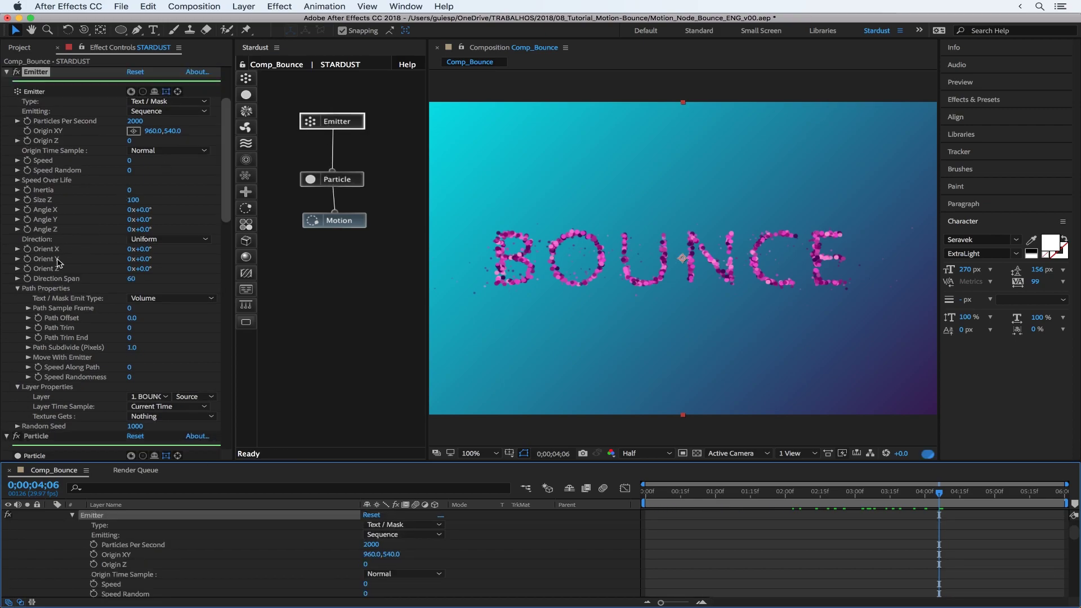
scroll(58, 262, down, 2)
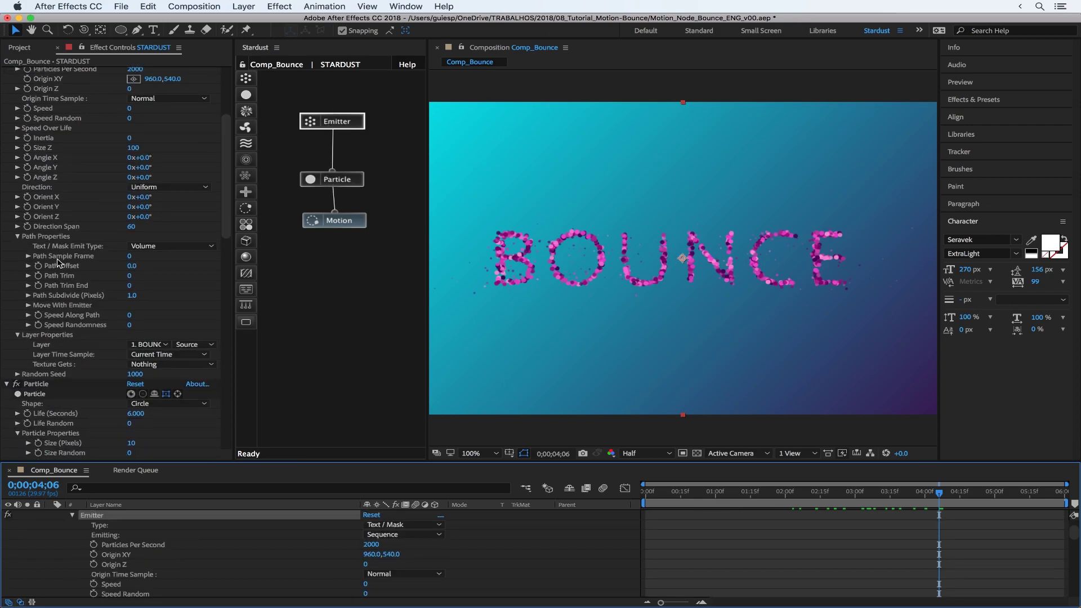
click(170, 248)
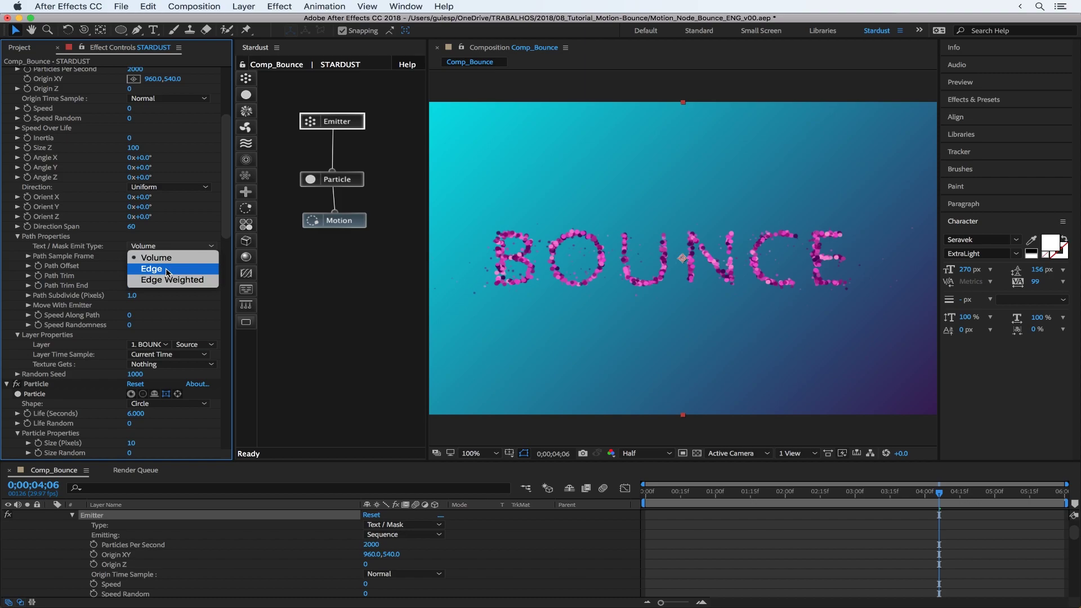
click(157, 270)
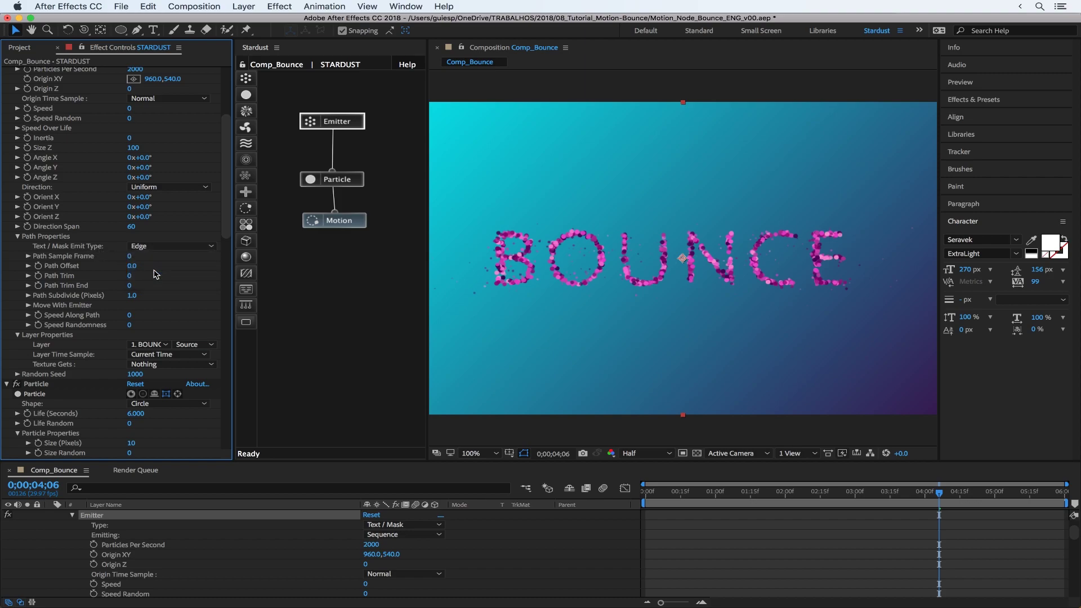
click(665, 492)
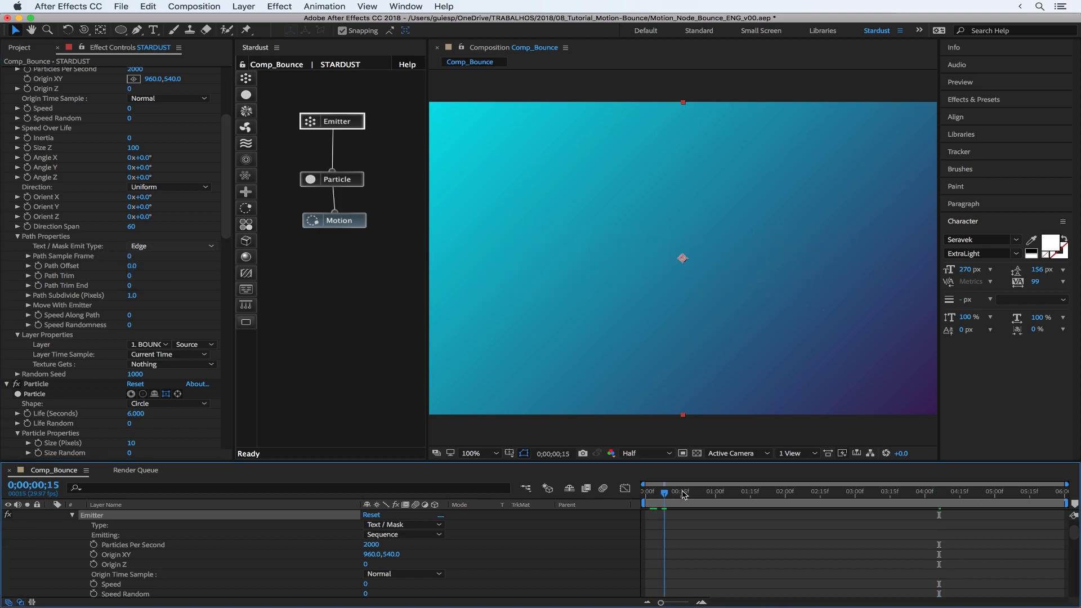
drag(683, 495, 876, 498)
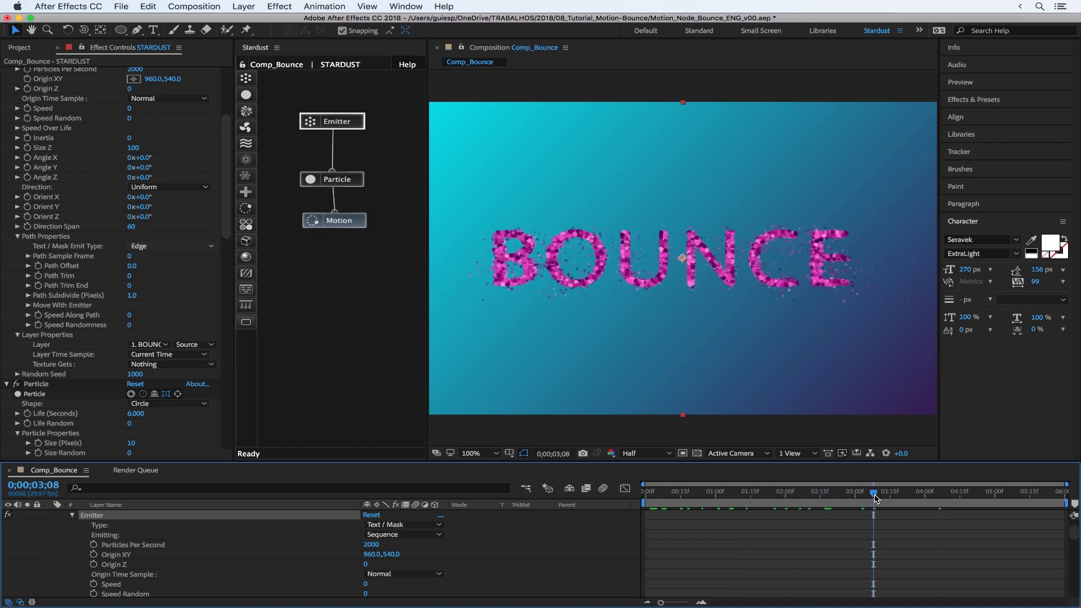
key(space)
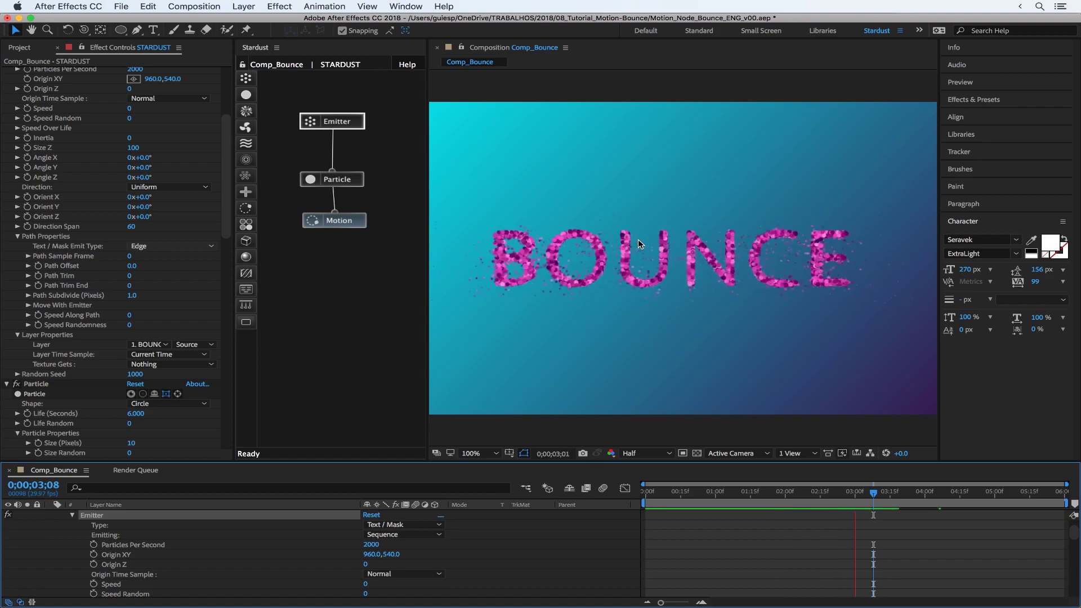
key(space)
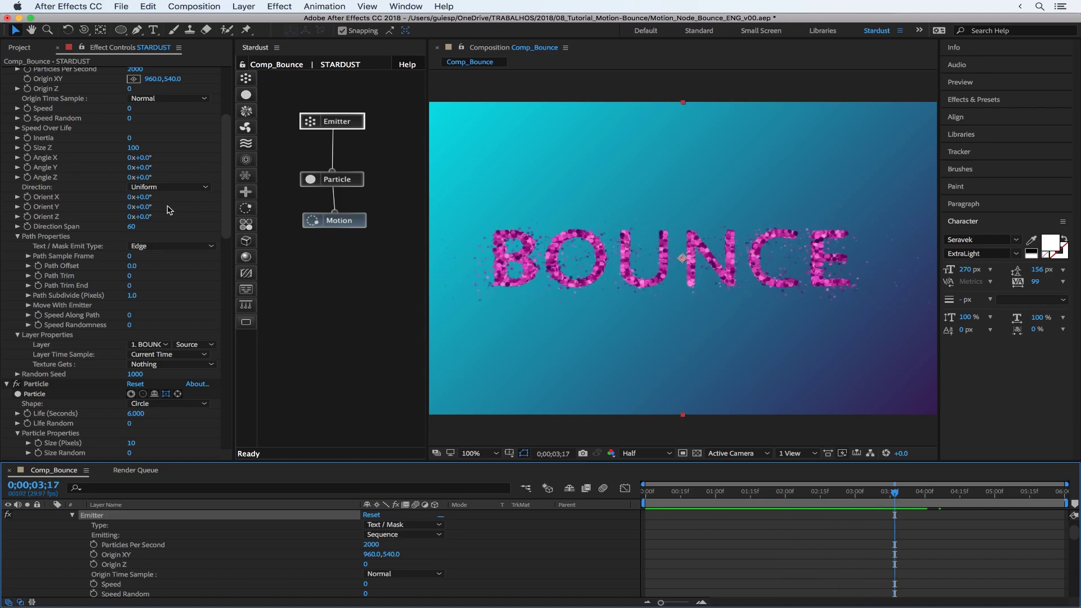
Change the Text / Mask Emit Type to Edge Weighted and preview BOUNCE assembling
click(161, 248)
click(163, 280)
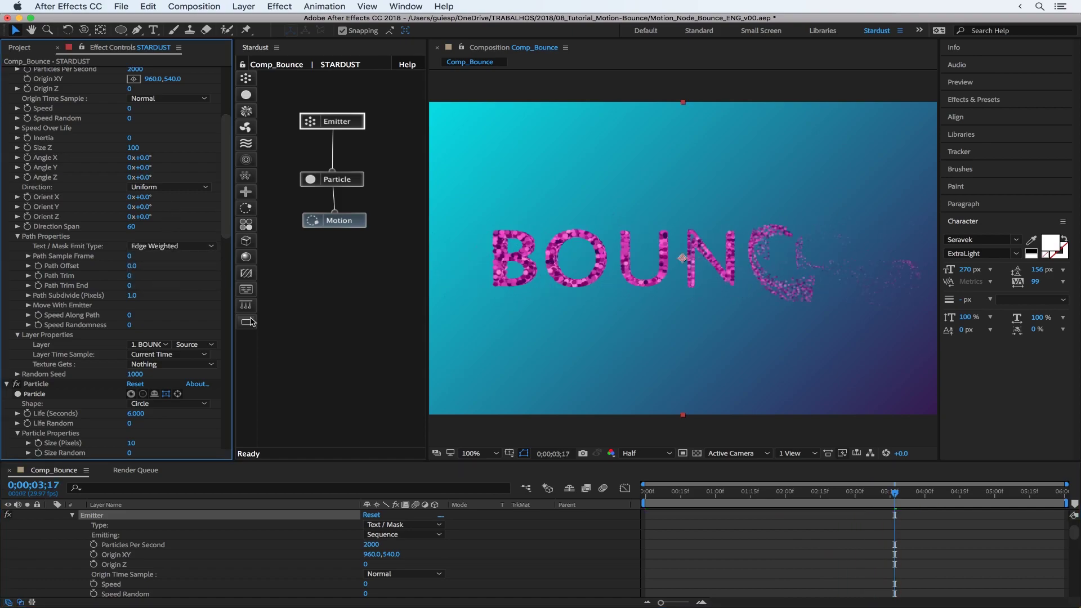
key(space)
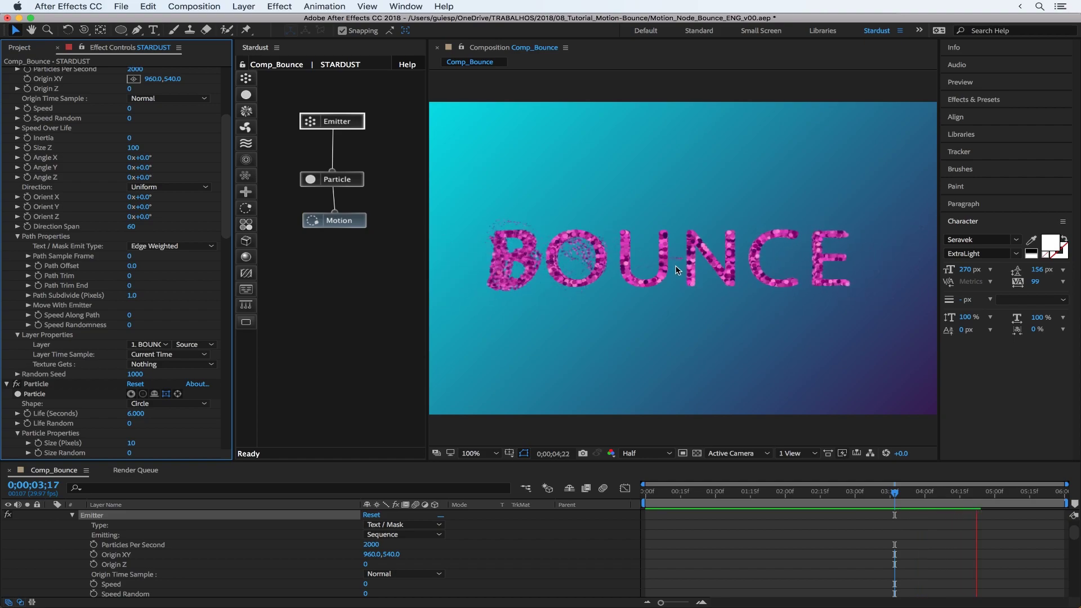
Keyframe Particles Per Second at 2000 on 2;06 and 0 on the next frame
key(space)
drag(775, 501, 988, 501)
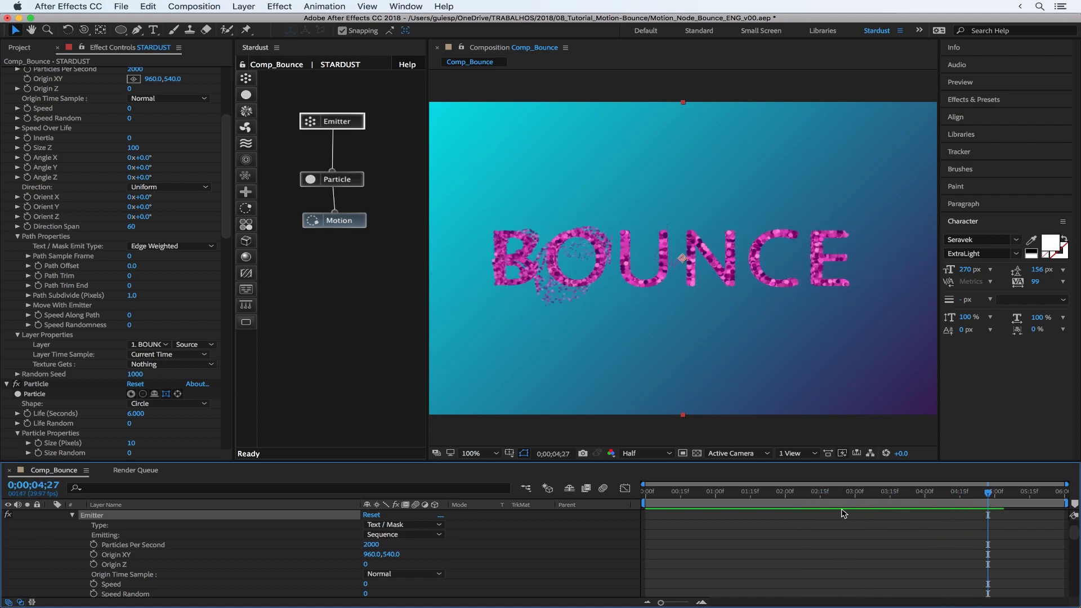
drag(837, 495, 800, 495)
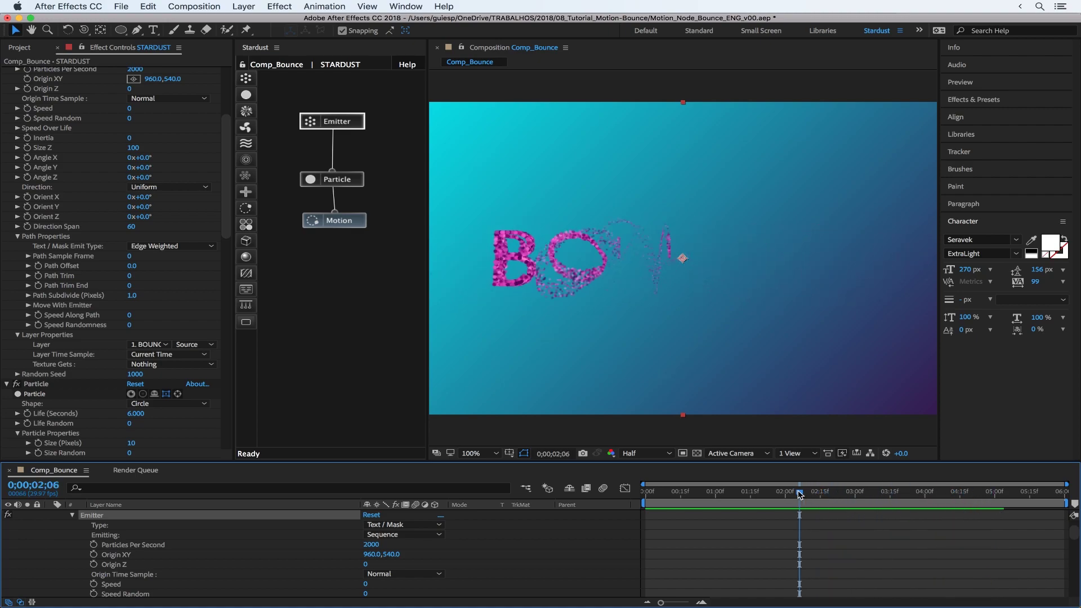
click(93, 544)
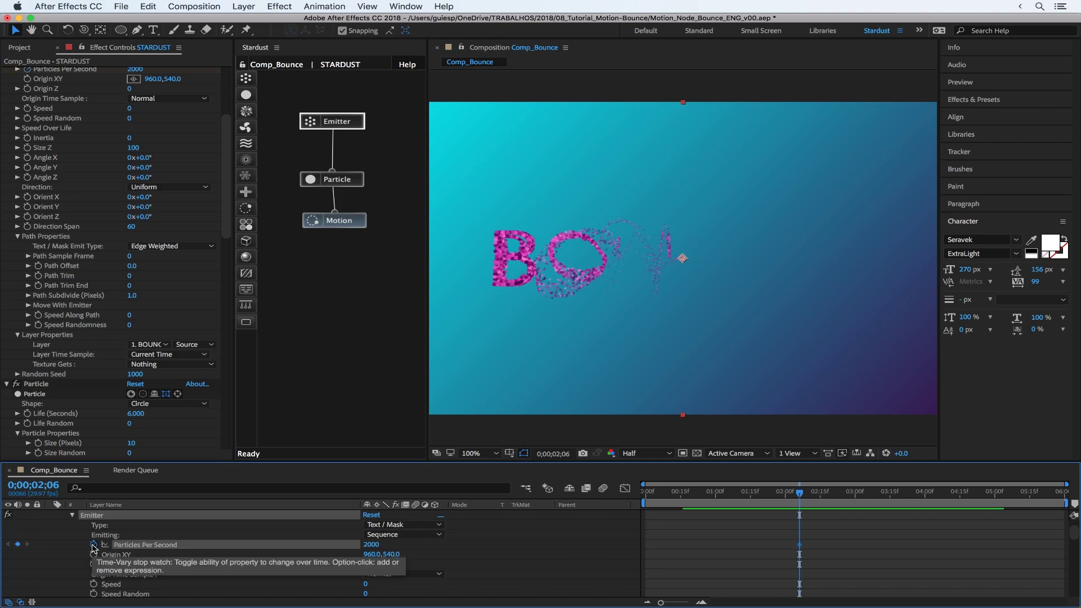
key(Page_Down)
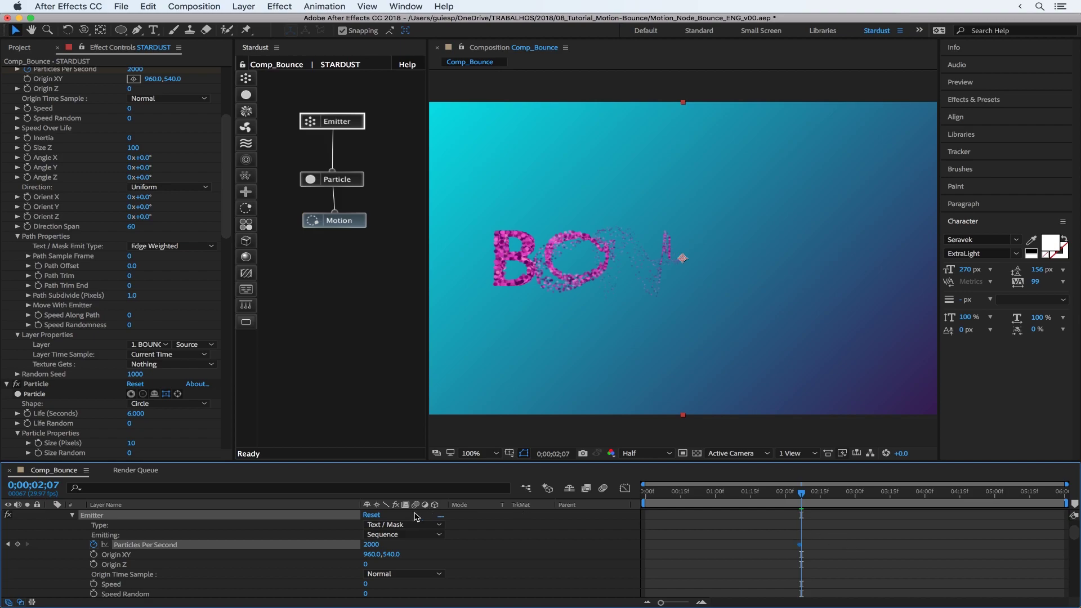
click(369, 546)
key(Return)
click(766, 554)
Move the zero Particles Per Second keyframe later to 4;08 and preview the emission timing
drag(800, 492, 945, 494)
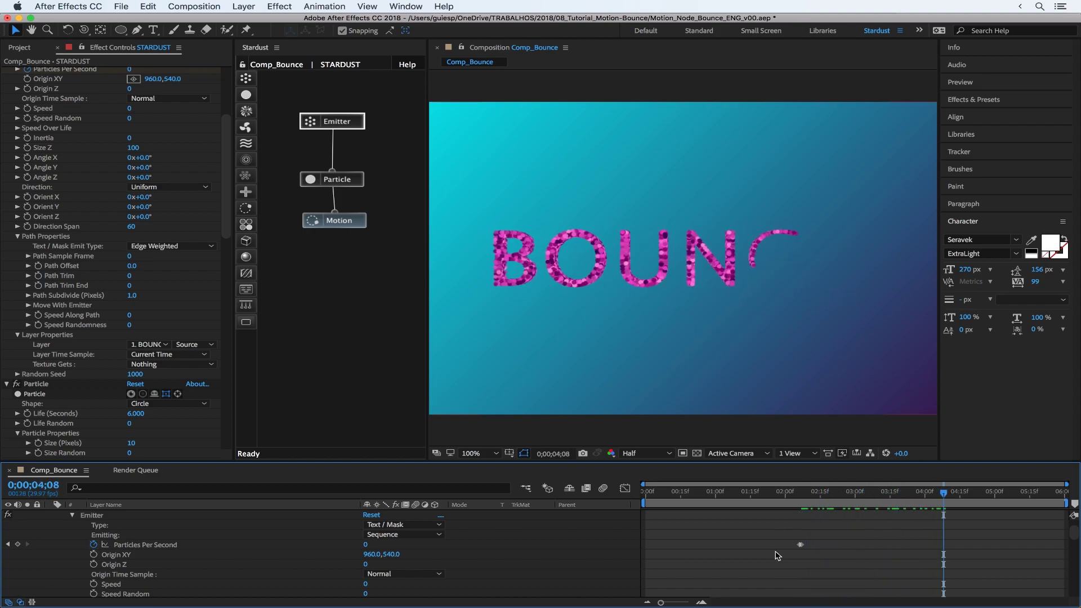
click(800, 544)
drag(800, 547, 852, 542)
key(space)
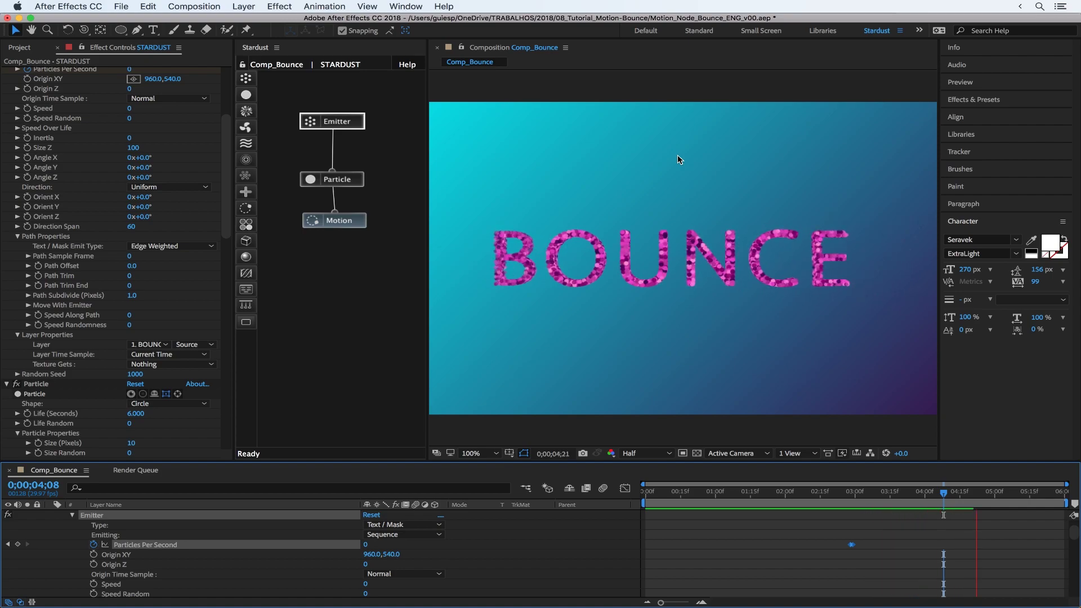
key(space)
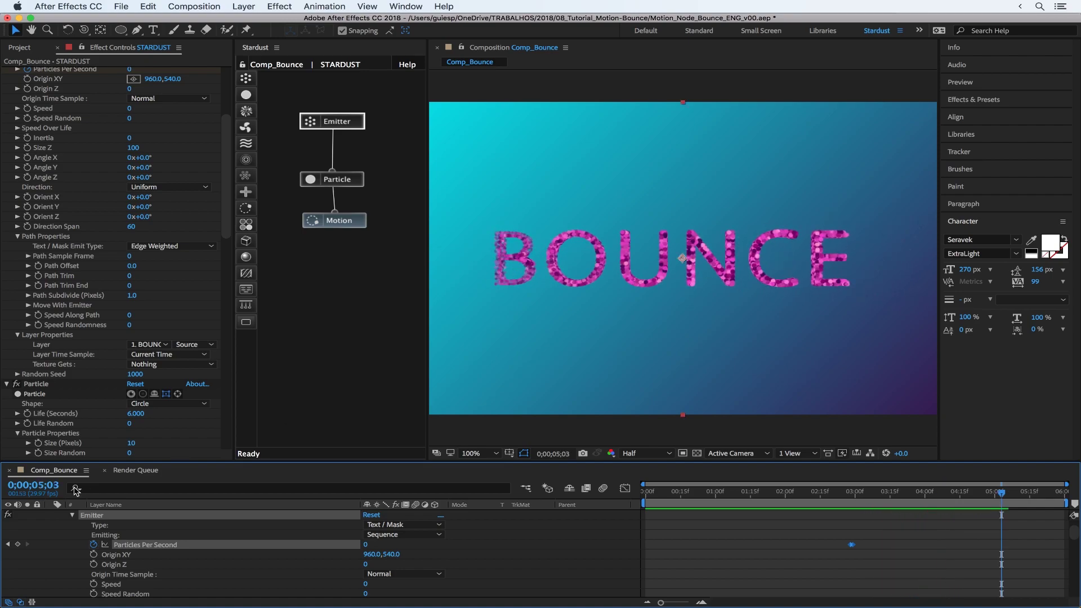
Turn on shadows in the Particle node's Shadow Properties
scroll(129, 293, down, 5)
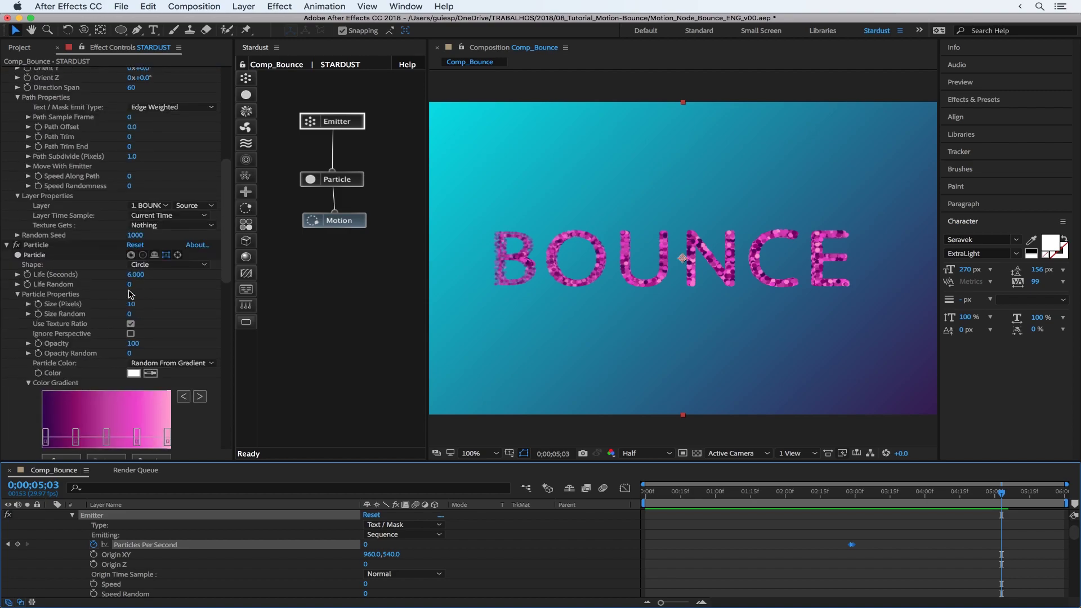
key(comma)
key(period)
key(period)
key(period)
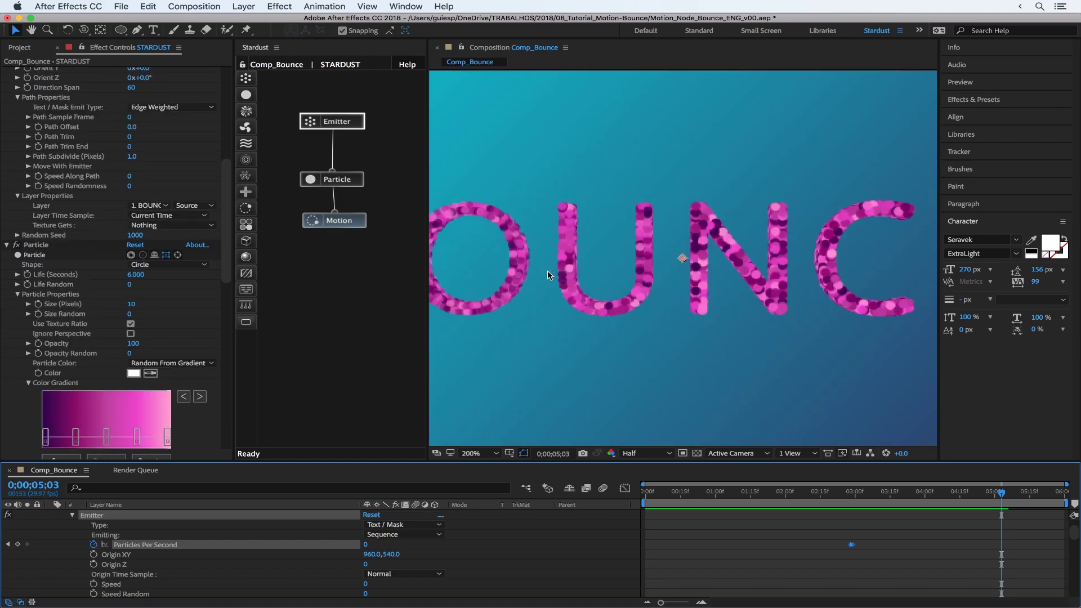
key(slash)
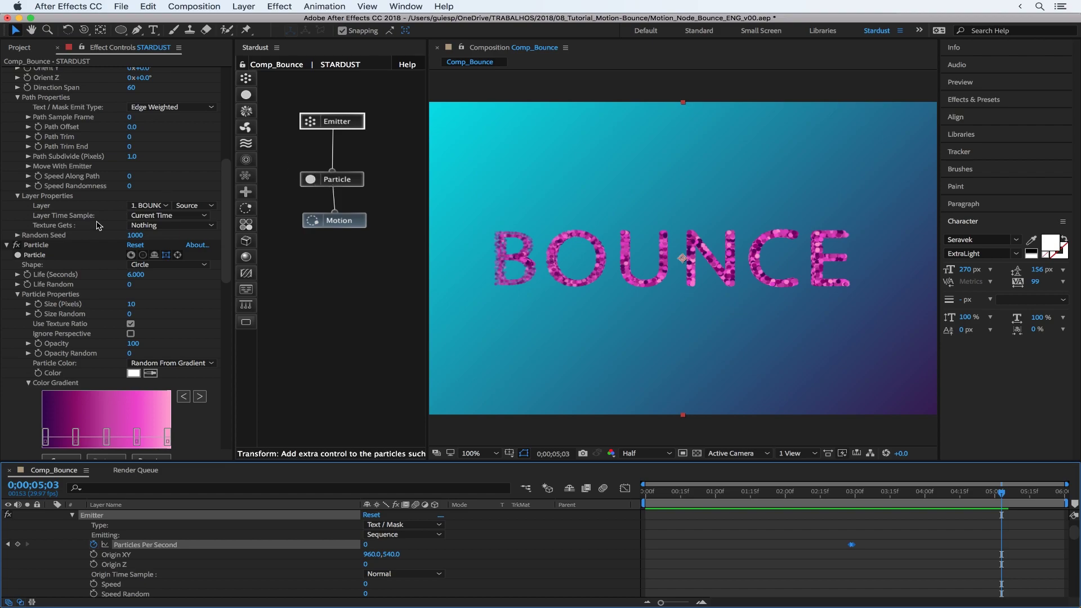
scroll(111, 246, down, 3)
click(337, 179)
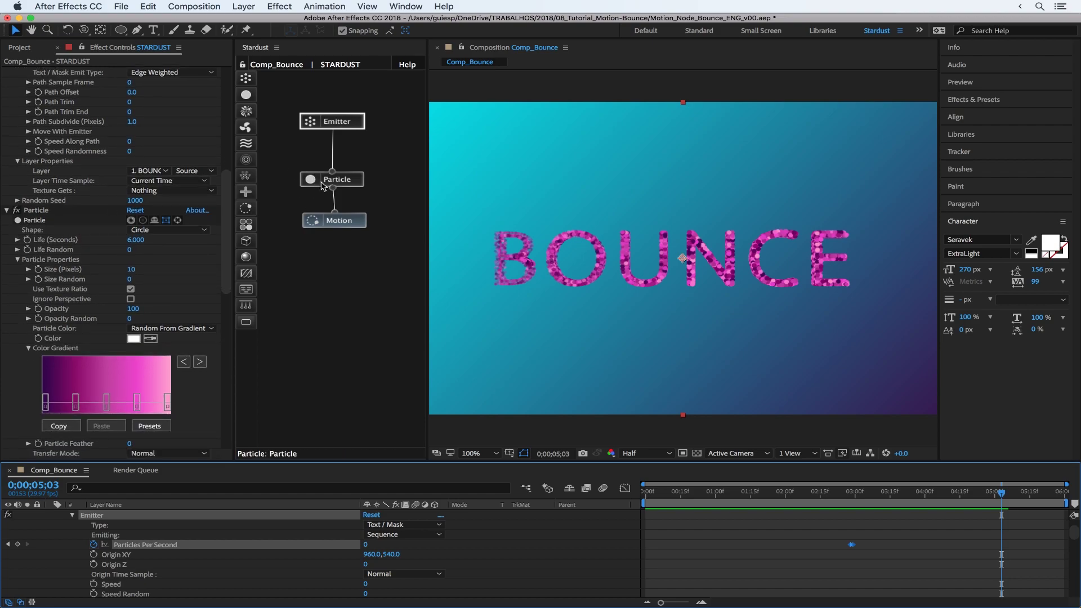
scroll(109, 182, down, 5)
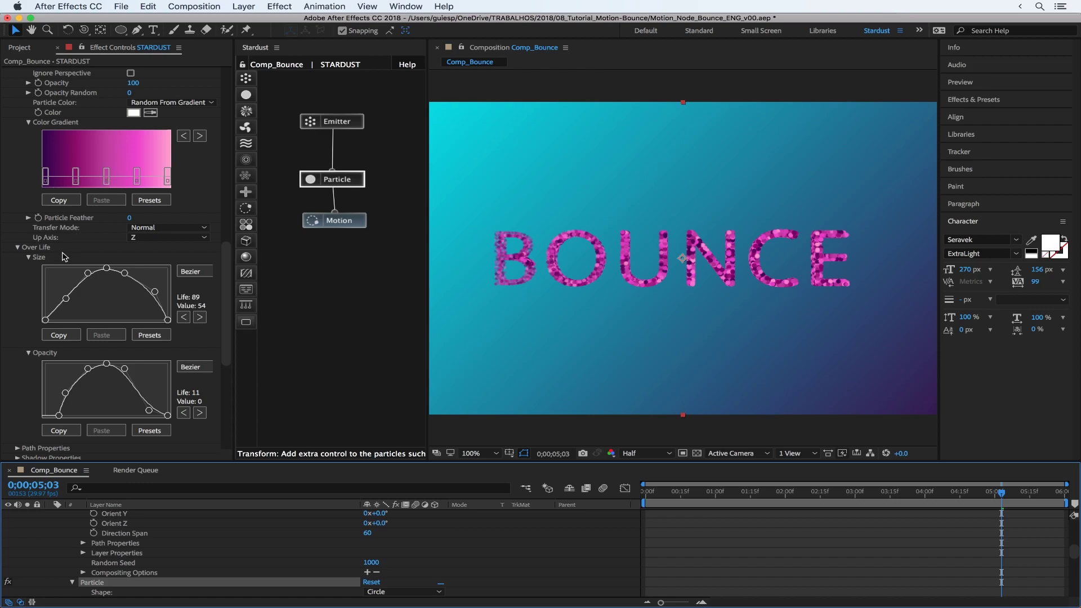
scroll(64, 257, down, 4)
click(18, 249)
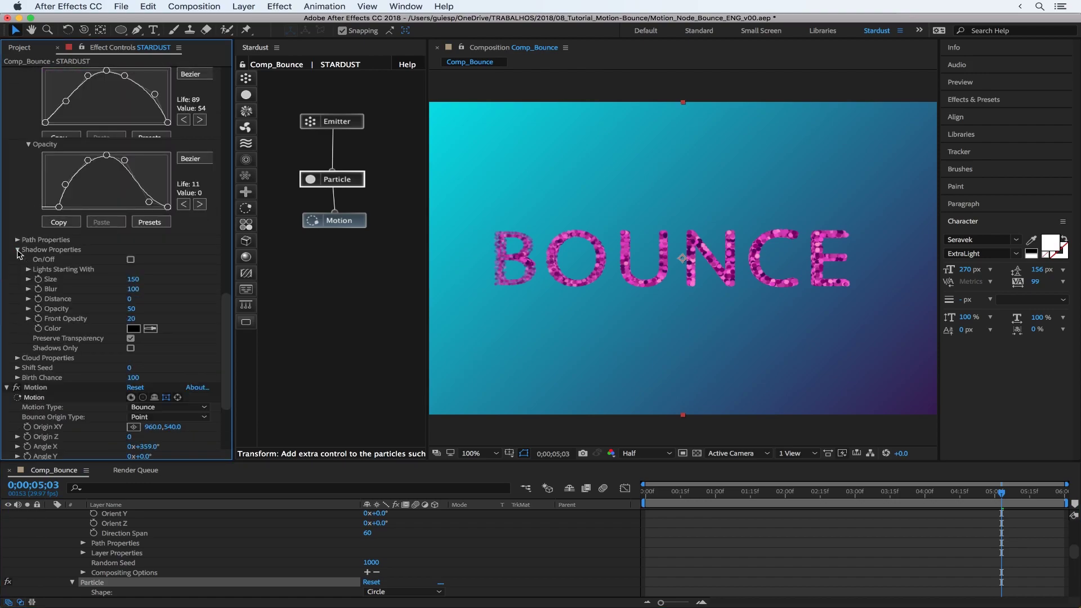
click(131, 260)
Set the particle shadow colour to pale yellow FFFED1
key(period)
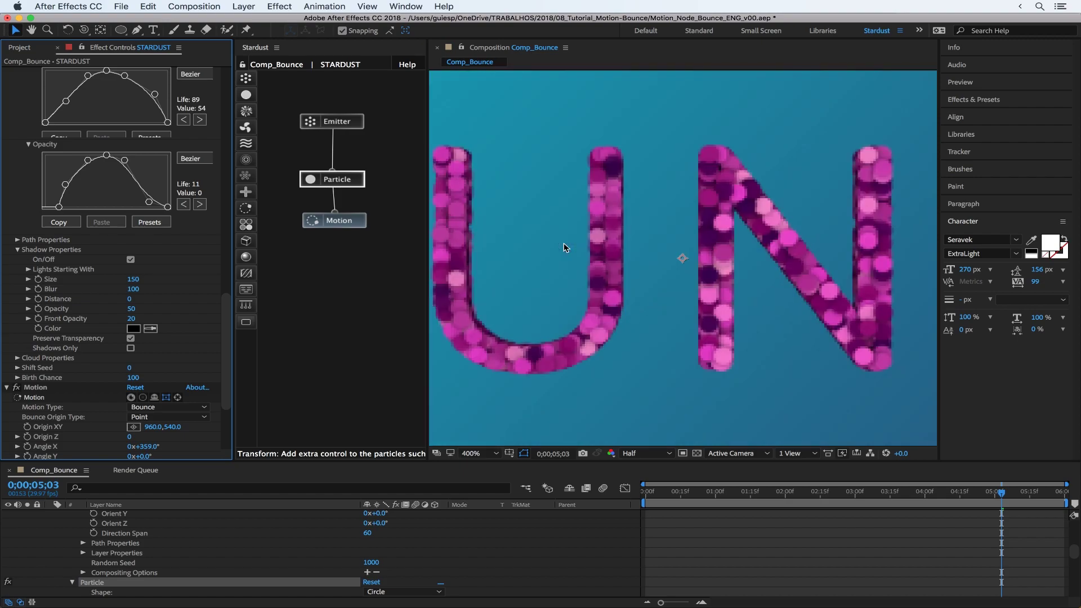
key(comma)
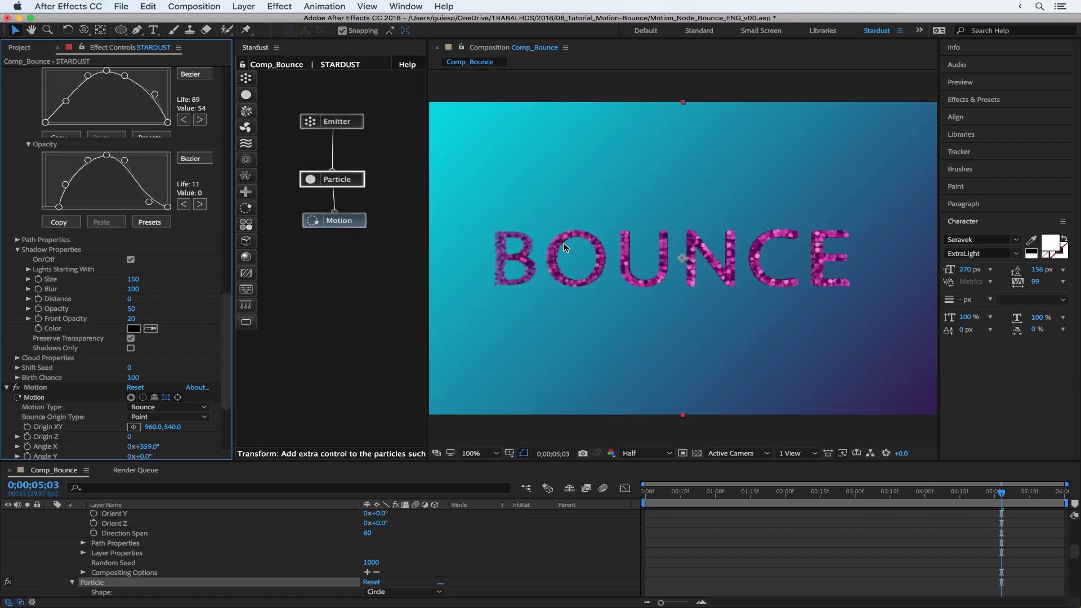
click(135, 331)
click(211, 291)
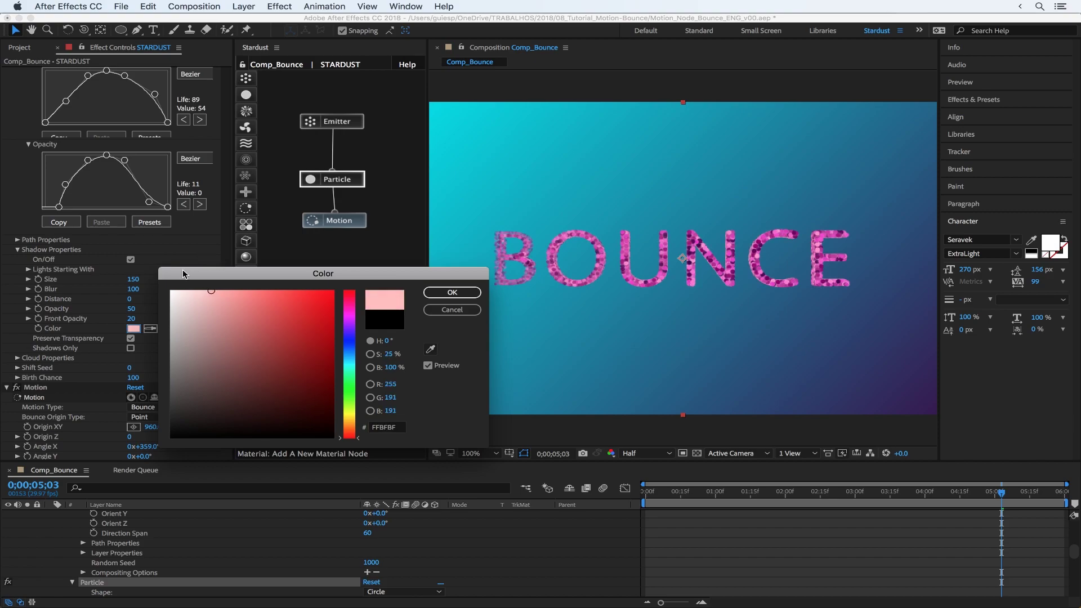
mouse_move(184, 274)
mouse_down()
mouse_move(227, 274)
mouse_move(218, 285)
mouse_up()
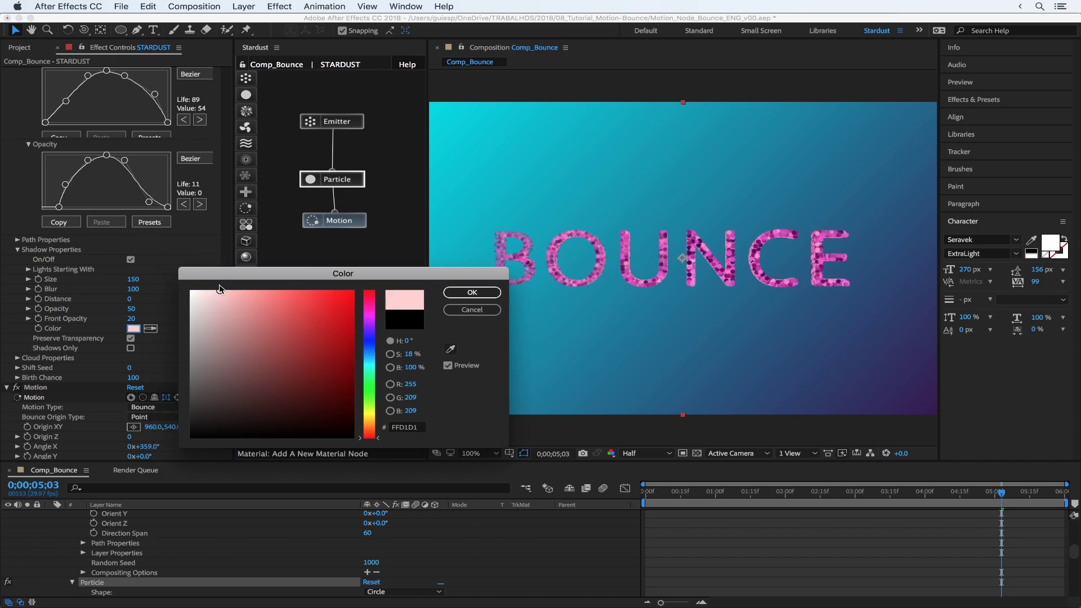
drag(370, 417, 370, 414)
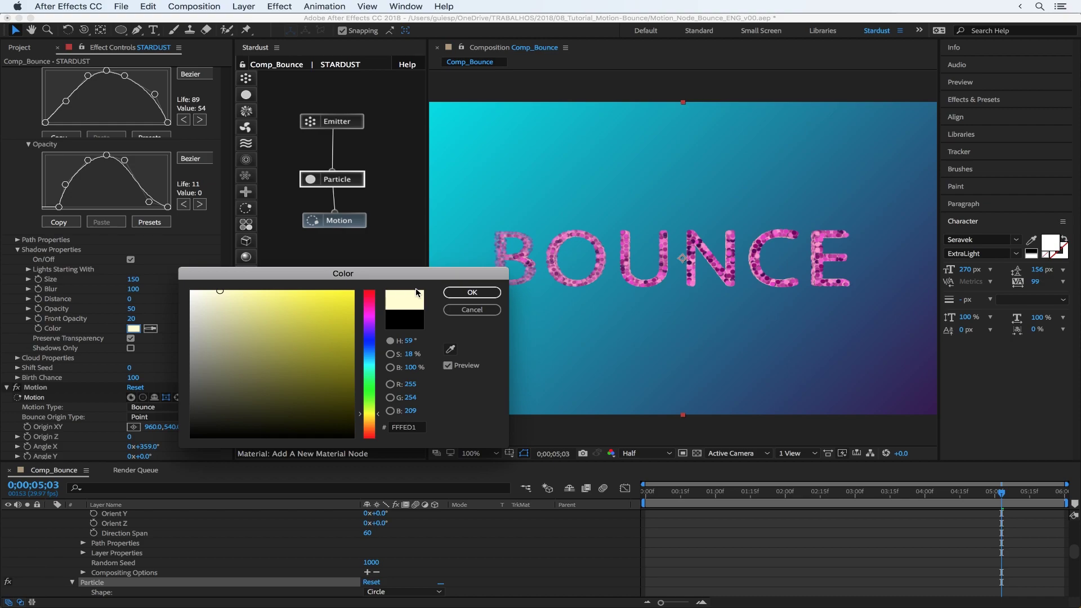
click(472, 292)
key(period)
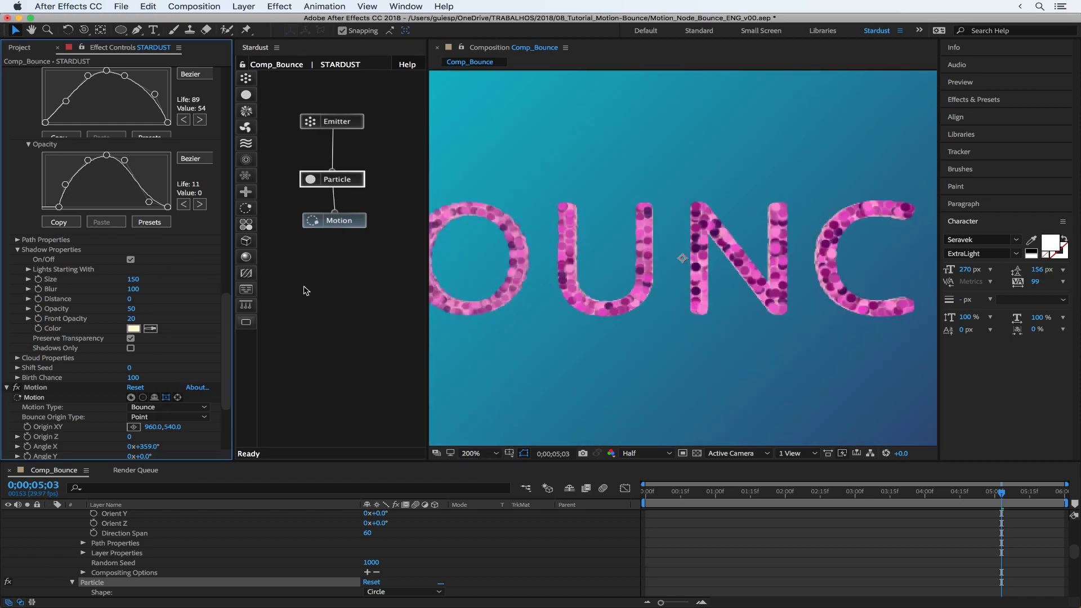
key(comma)
Set the viewer to Full resolution and give the shadow opacity 23 and blur 33
click(647, 454)
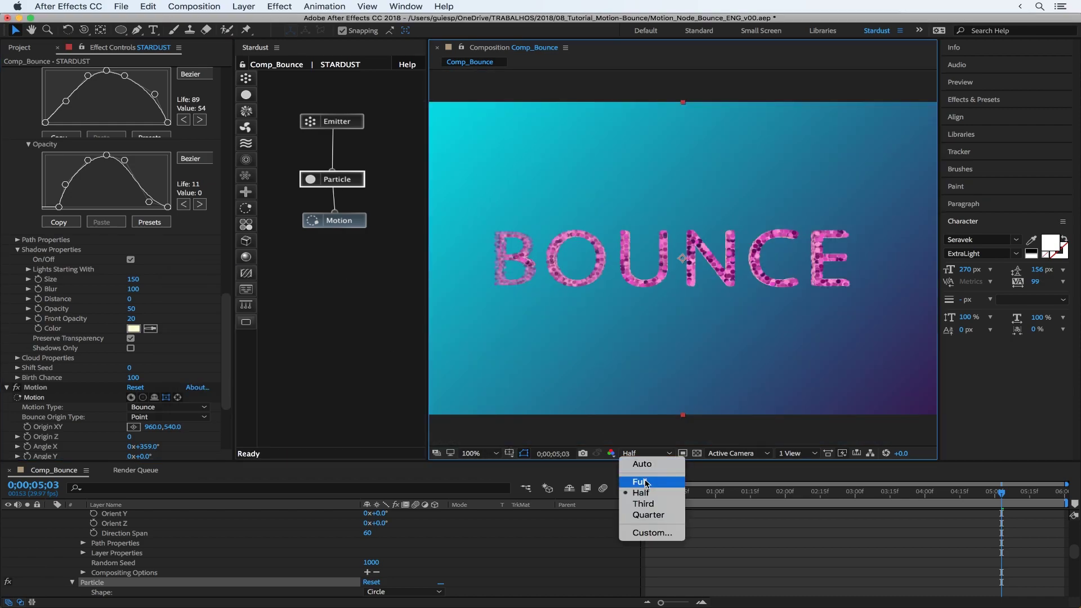
click(648, 484)
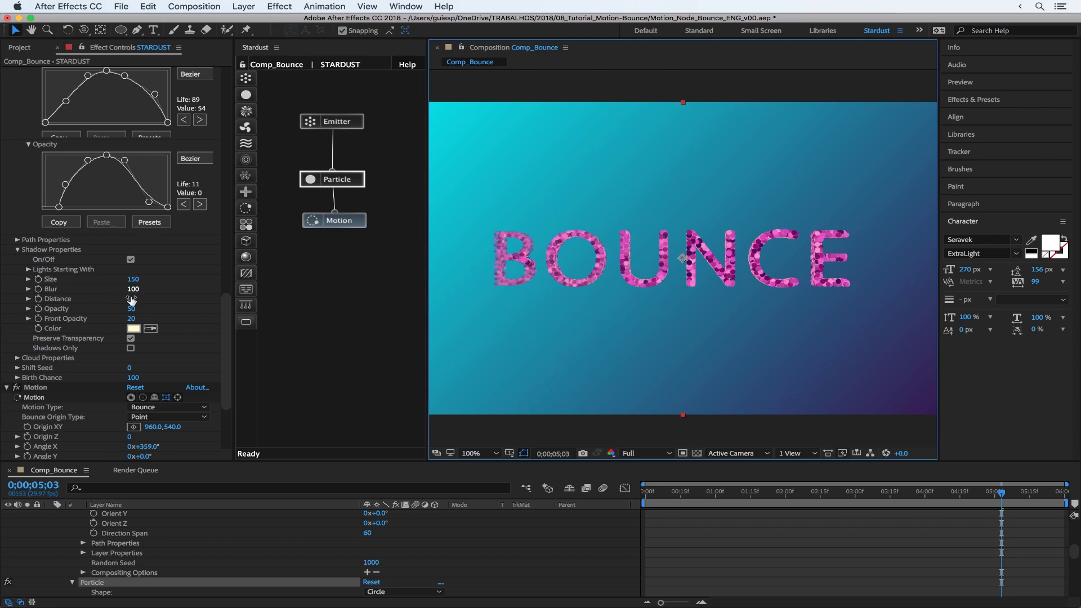
mouse_move(131, 308)
mouse_down()
mouse_move(169, 309)
mouse_move(125, 315)
mouse_up()
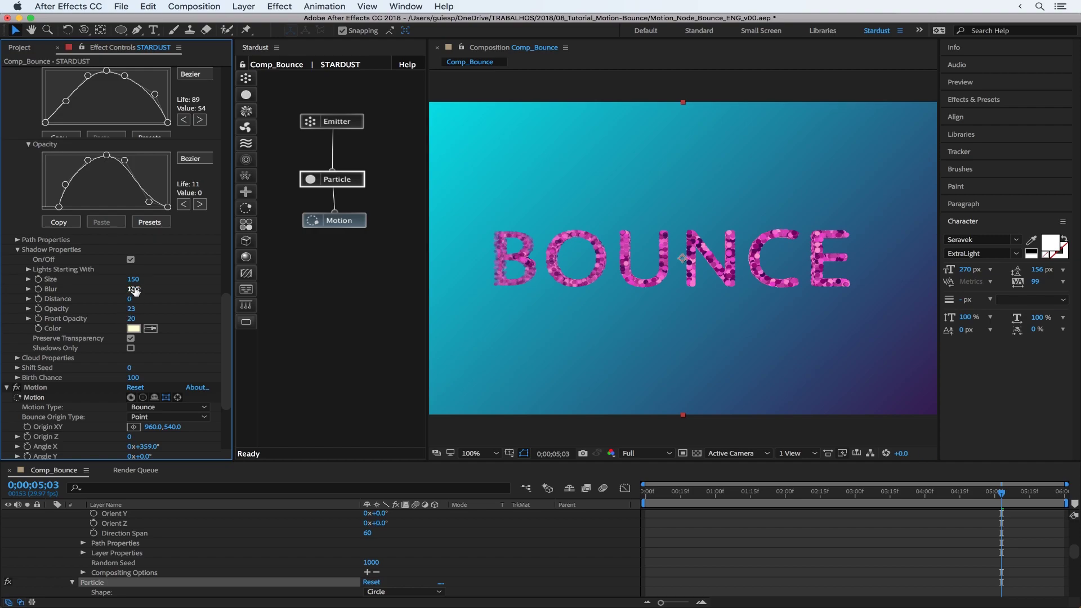
drag(129, 288, 72, 287)
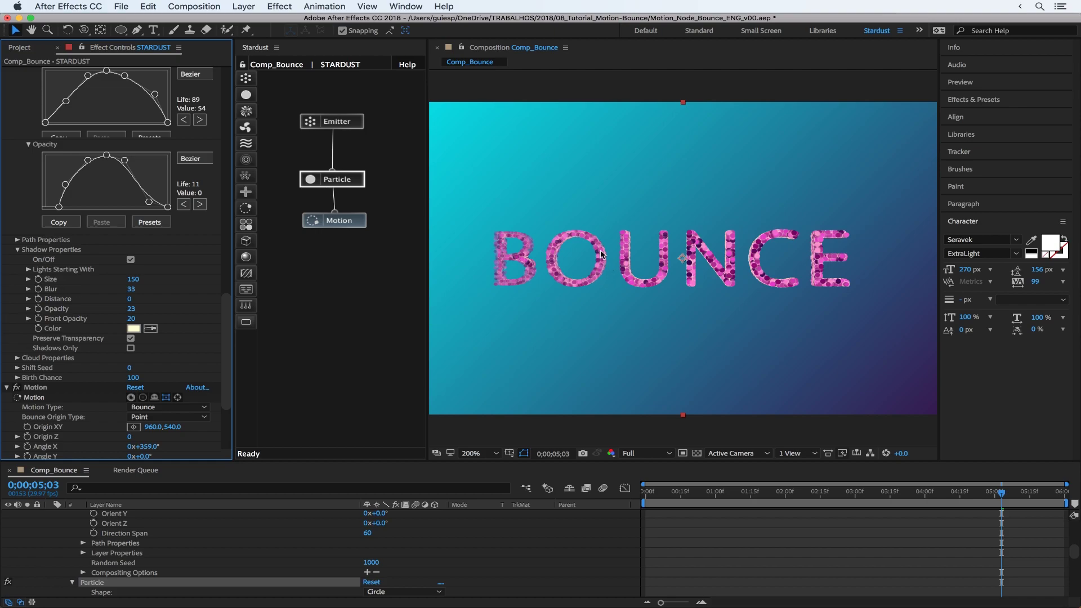
scroll(601, 254, down, 2)
key(space)
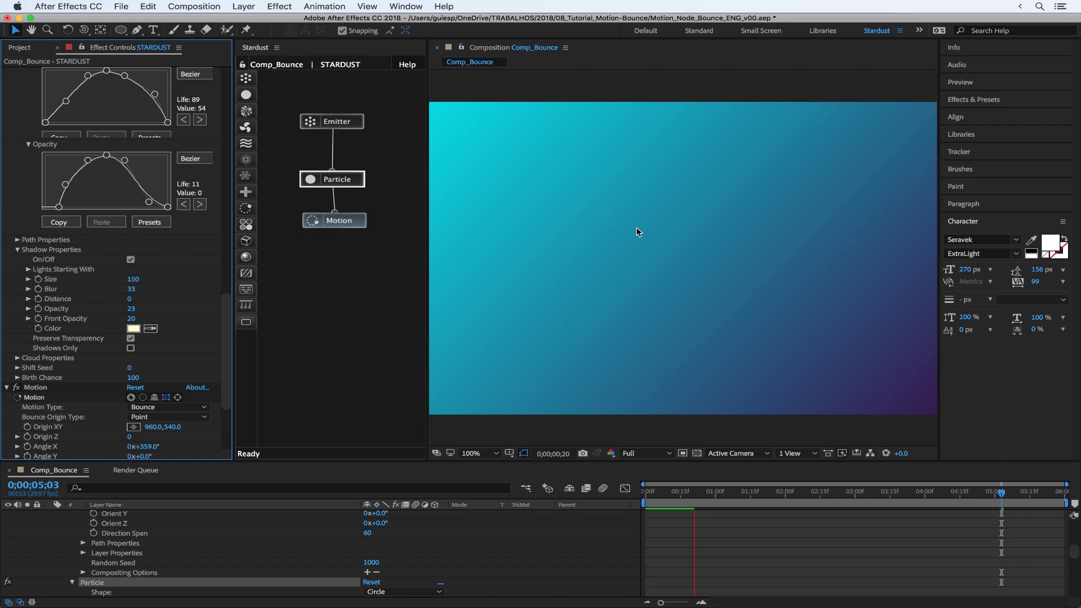
drag(716, 503, 775, 506)
key(space)
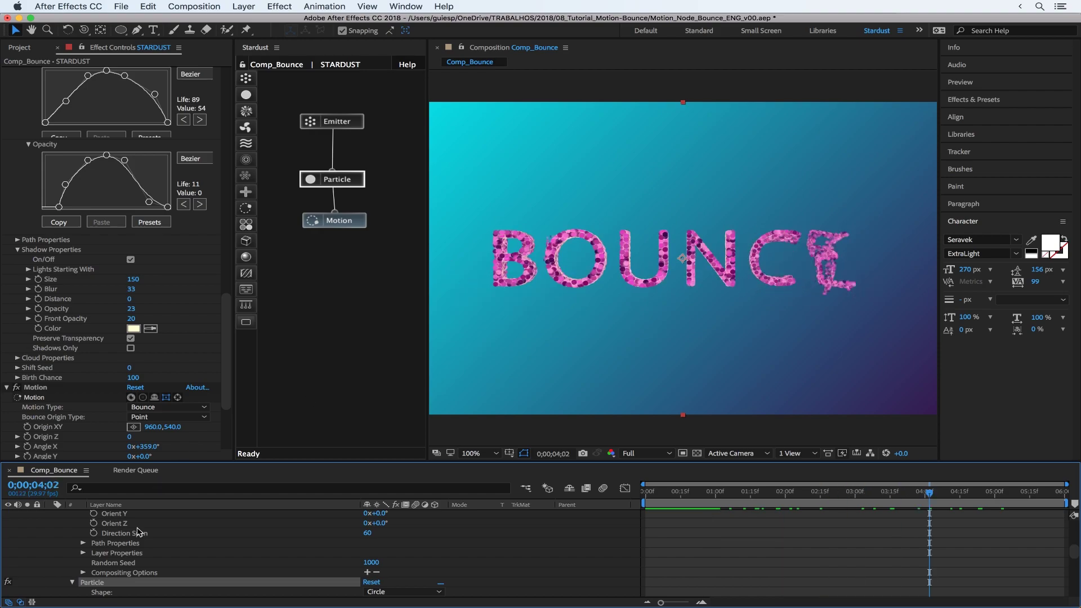
scroll(138, 532, up, 10)
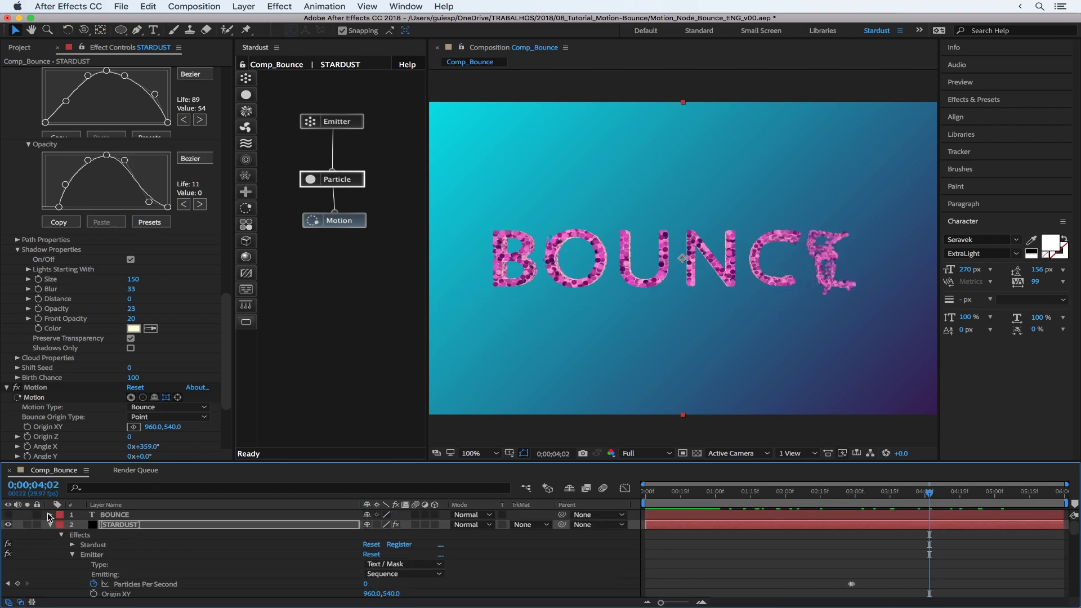
Add a Rotation animator to the BOUNCE text layer with 11° rotation
click(50, 515)
click(114, 515)
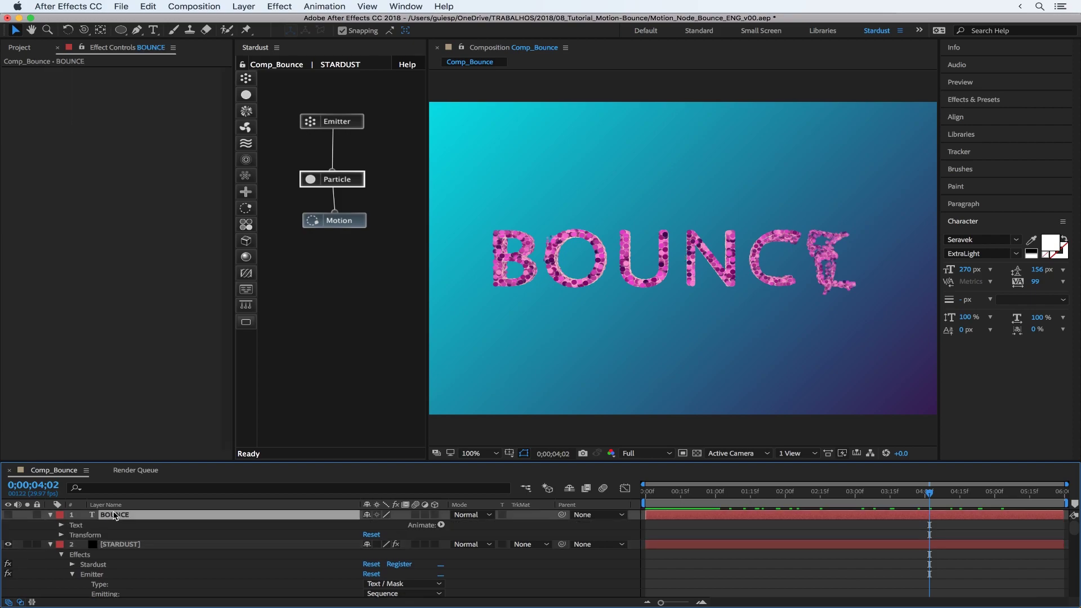
click(61, 525)
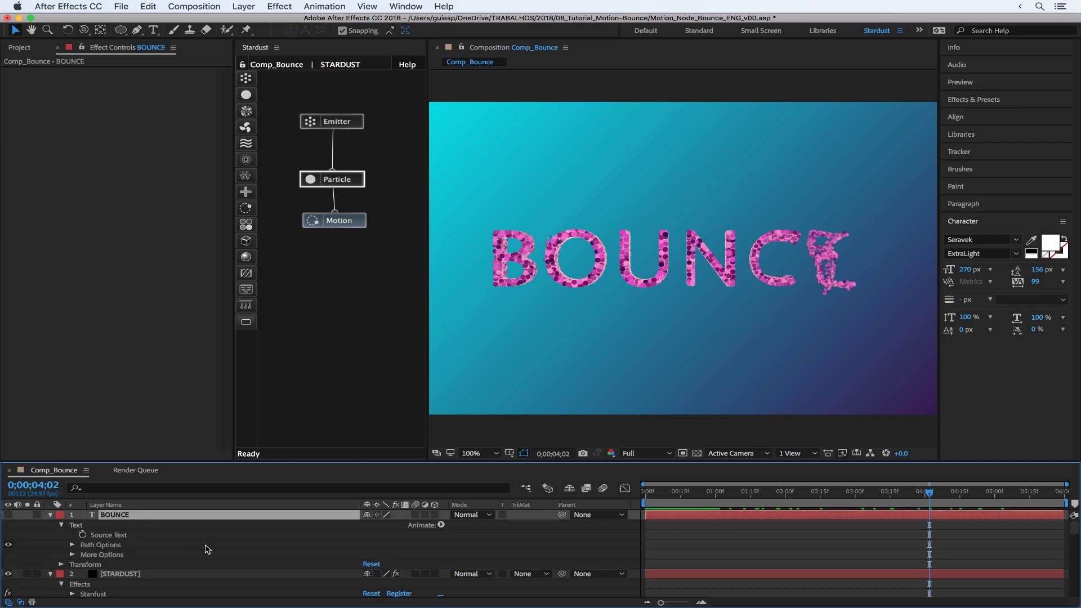
scroll(207, 549, down, 1)
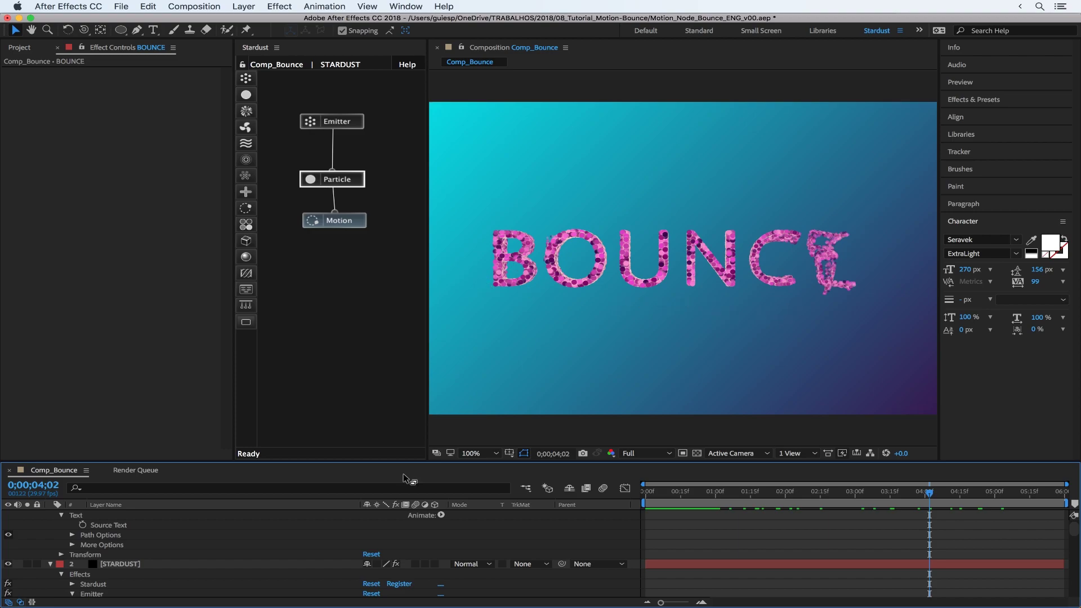
click(441, 515)
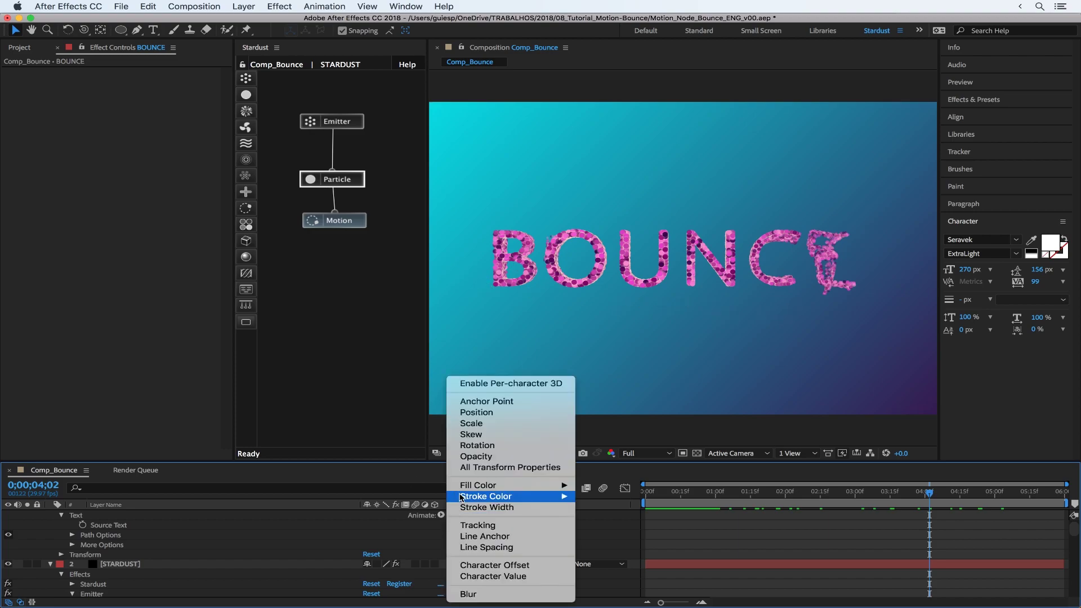
click(470, 446)
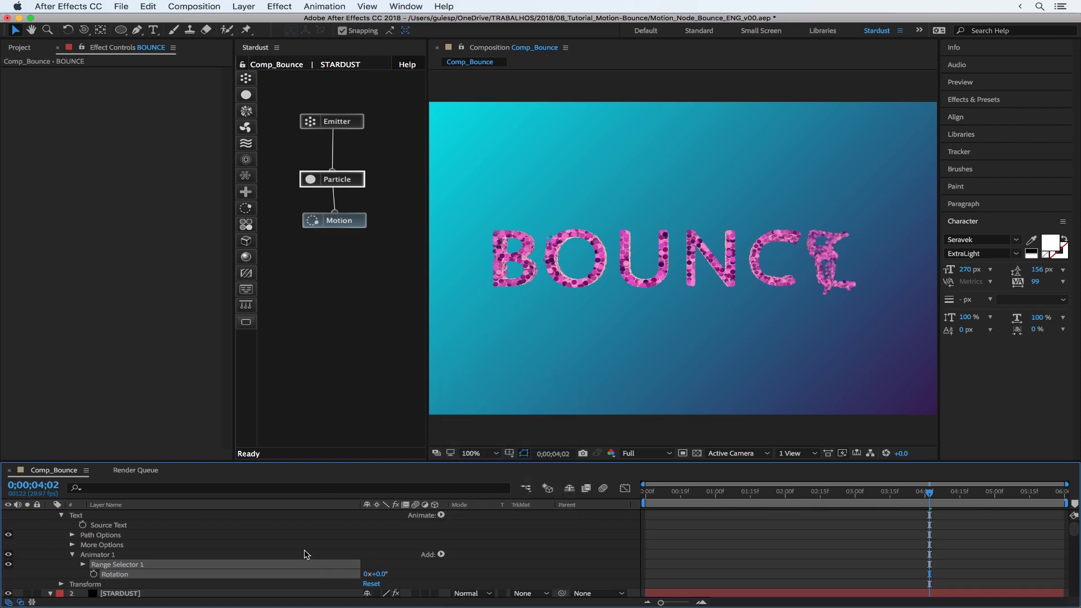
scroll(304, 554, down, 1)
drag(381, 564, 231, 532)
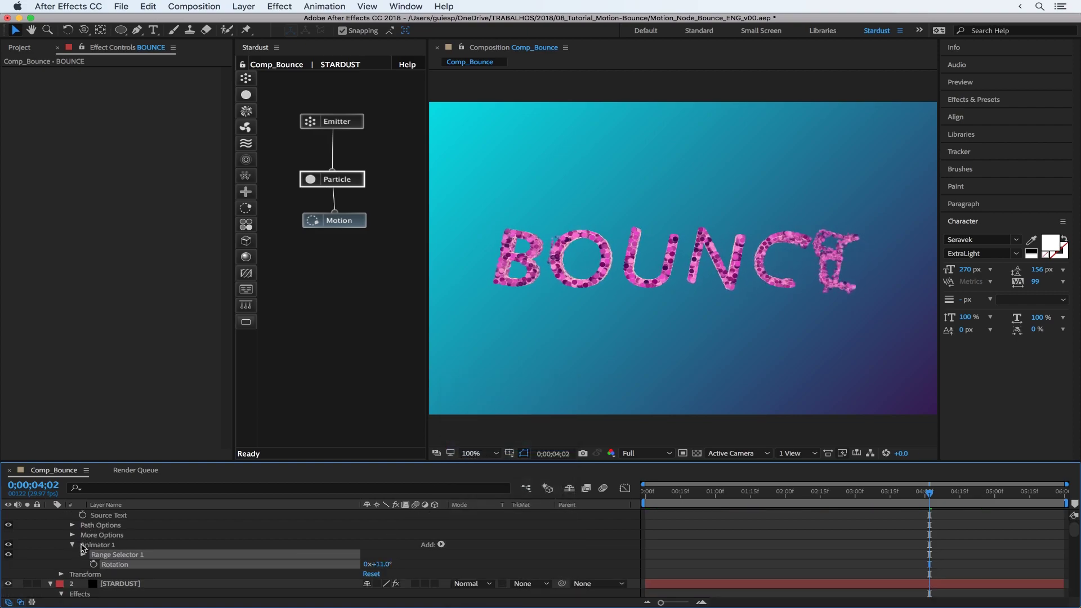
Replace the Range Selector with a Wiggly selector, preview, and save the project
click(83, 555)
scroll(167, 562, down, 2)
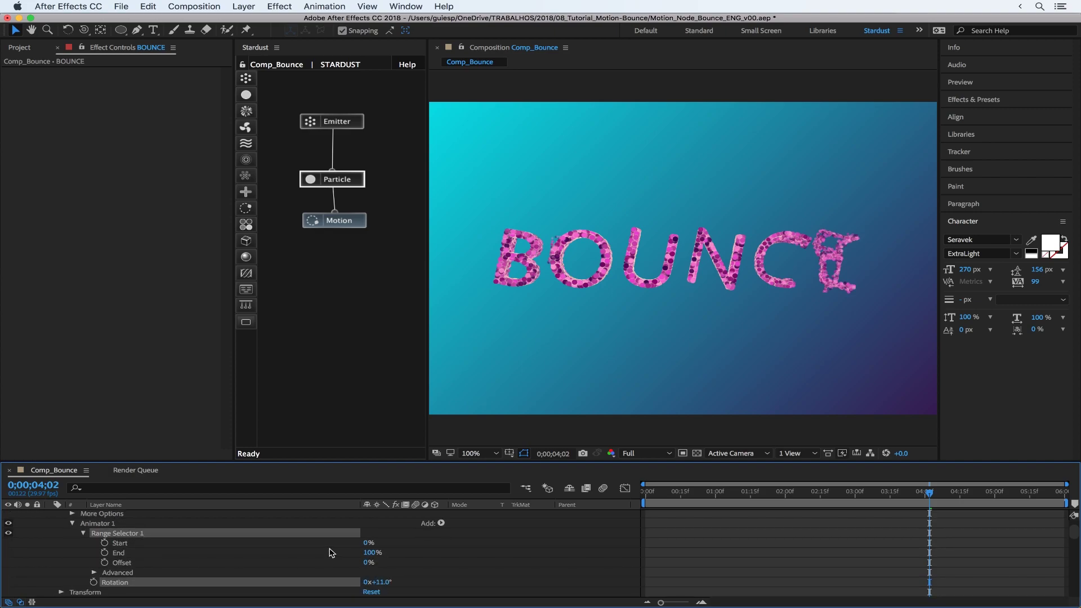
click(362, 543)
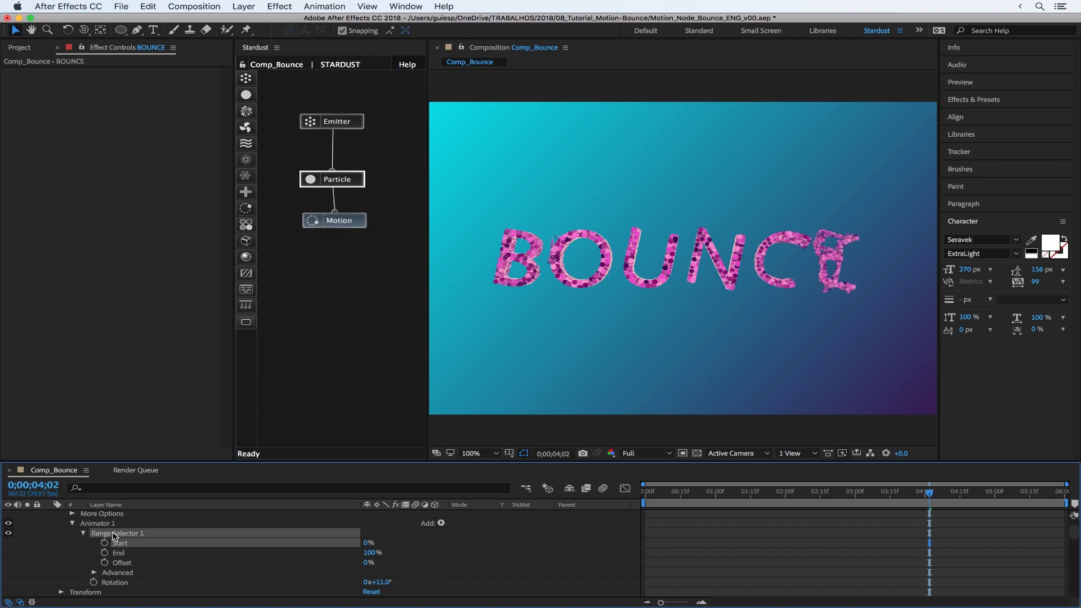
key(Delete)
click(441, 524)
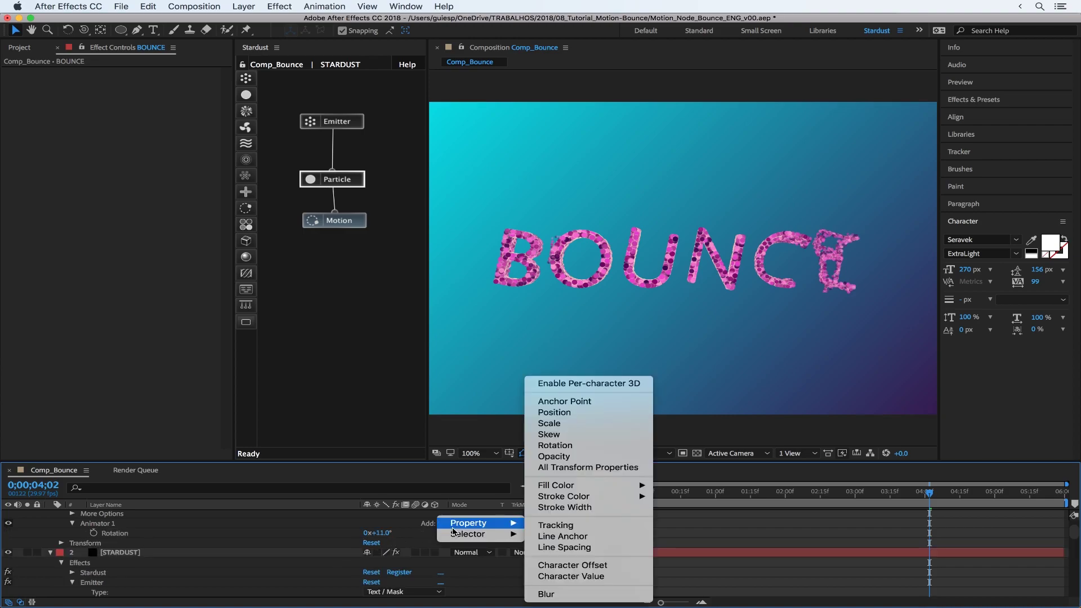
mouse_move(510, 536)
click(562, 545)
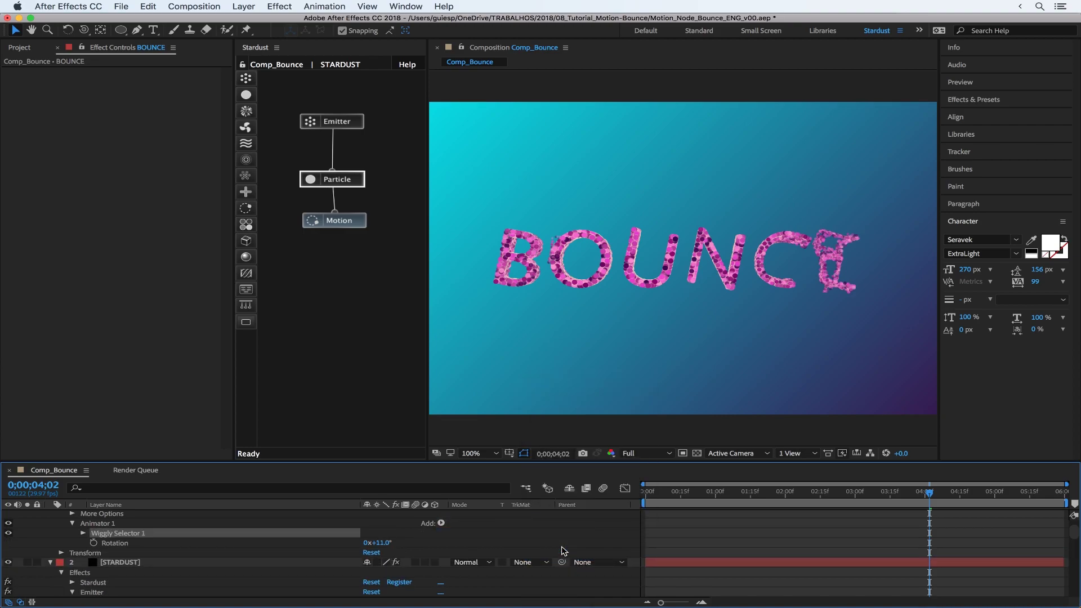
key(space)
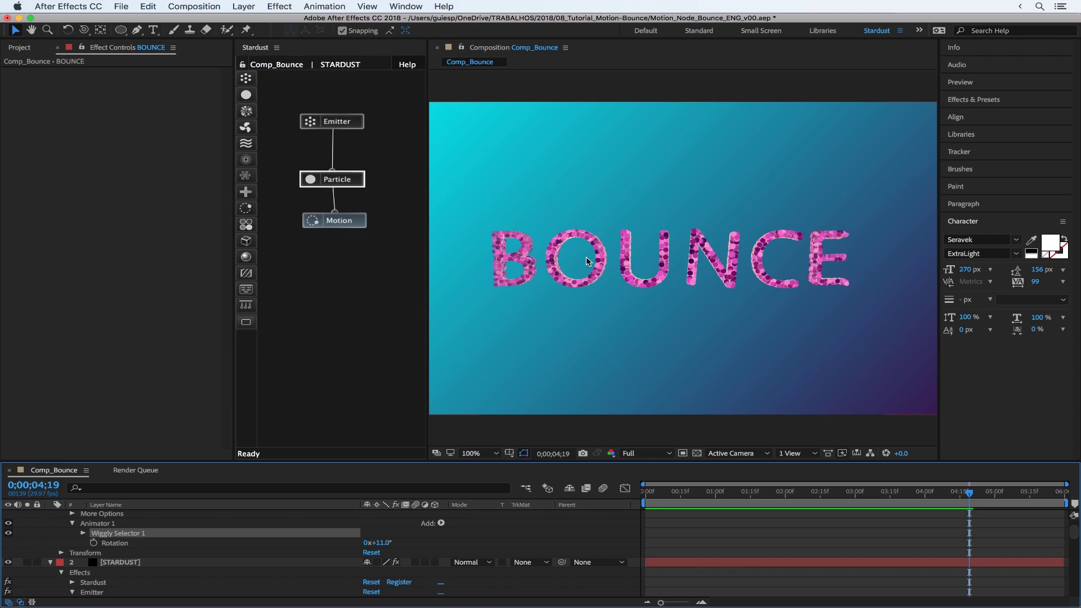
key(super+s)
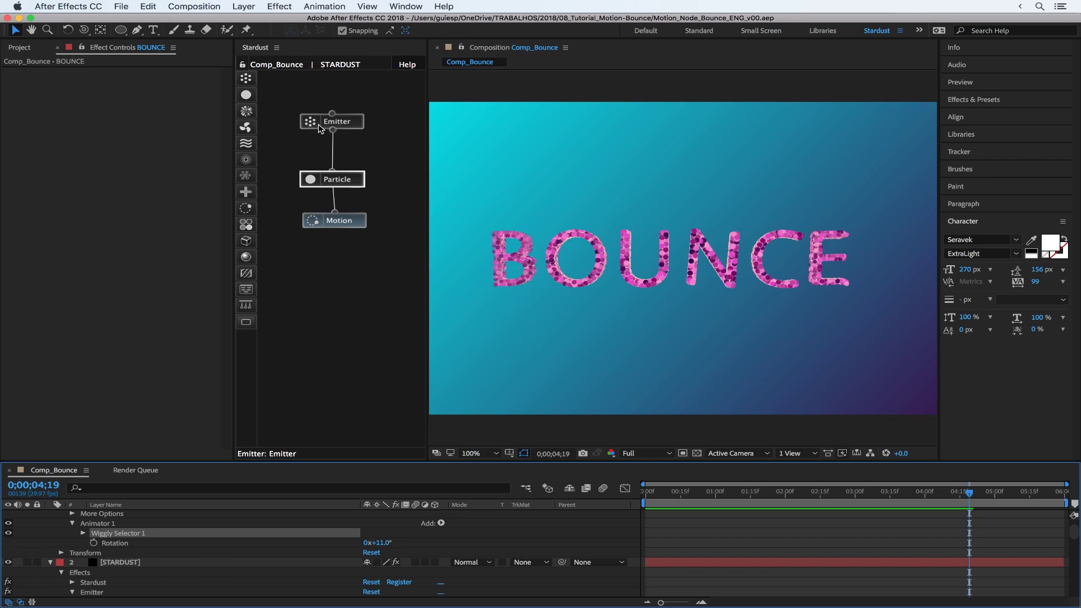
Duplicate the Emitter and Particle nodes, placing Emitter 2 and Particle 2 beside the originals
drag(330, 122, 320, 123)
drag(324, 180, 309, 178)
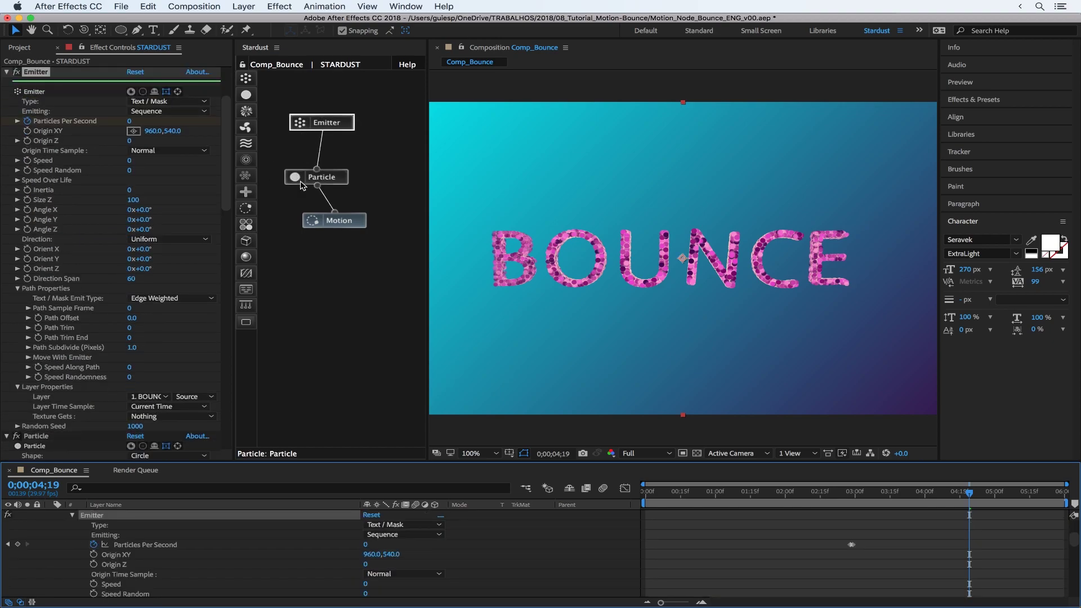
click(307, 121)
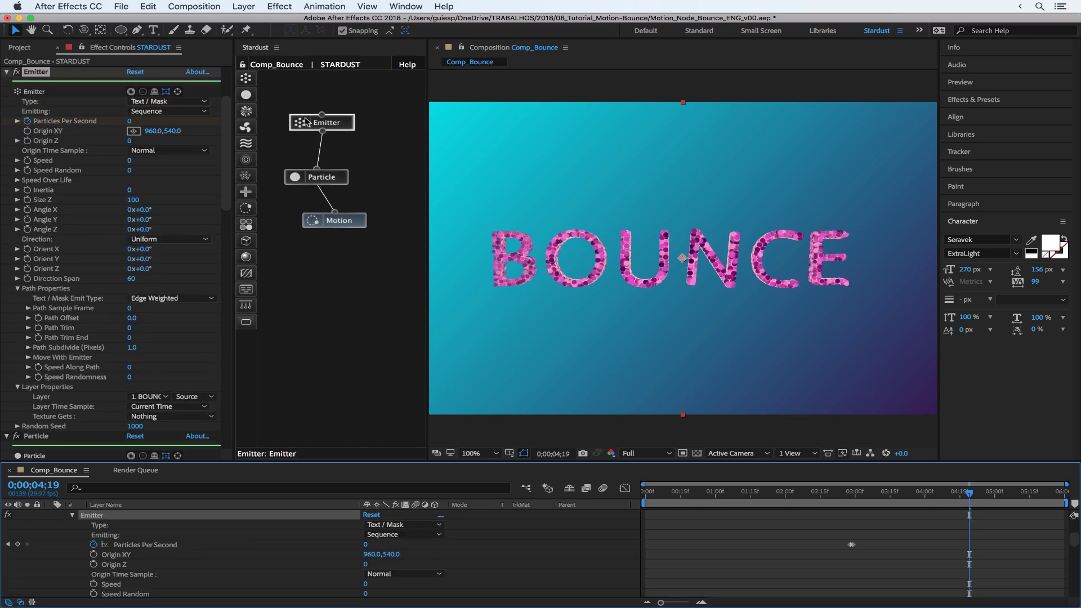
key(super+d)
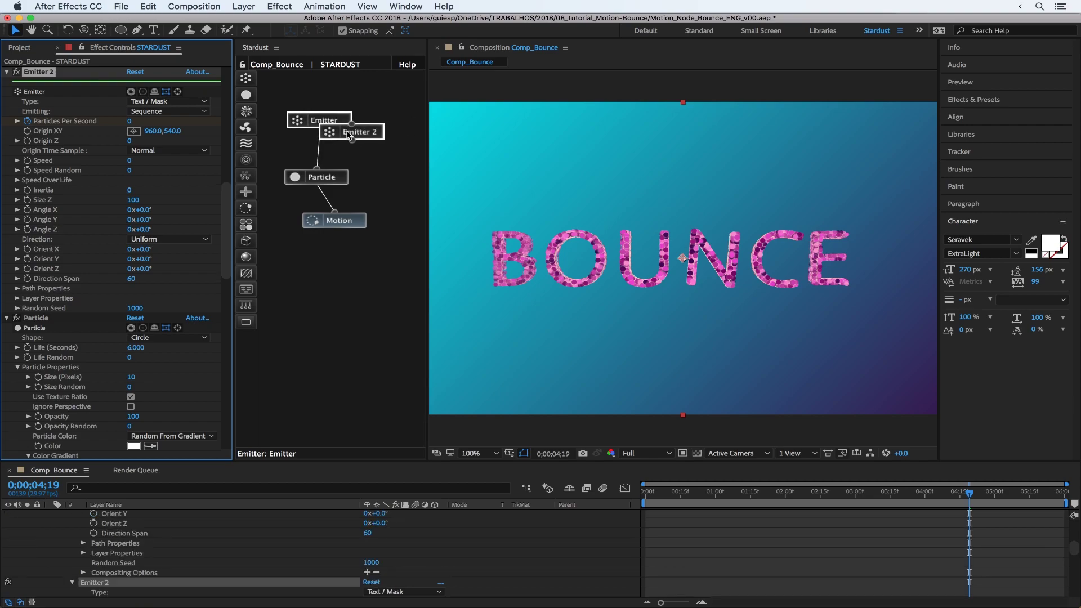
drag(352, 134, 378, 120)
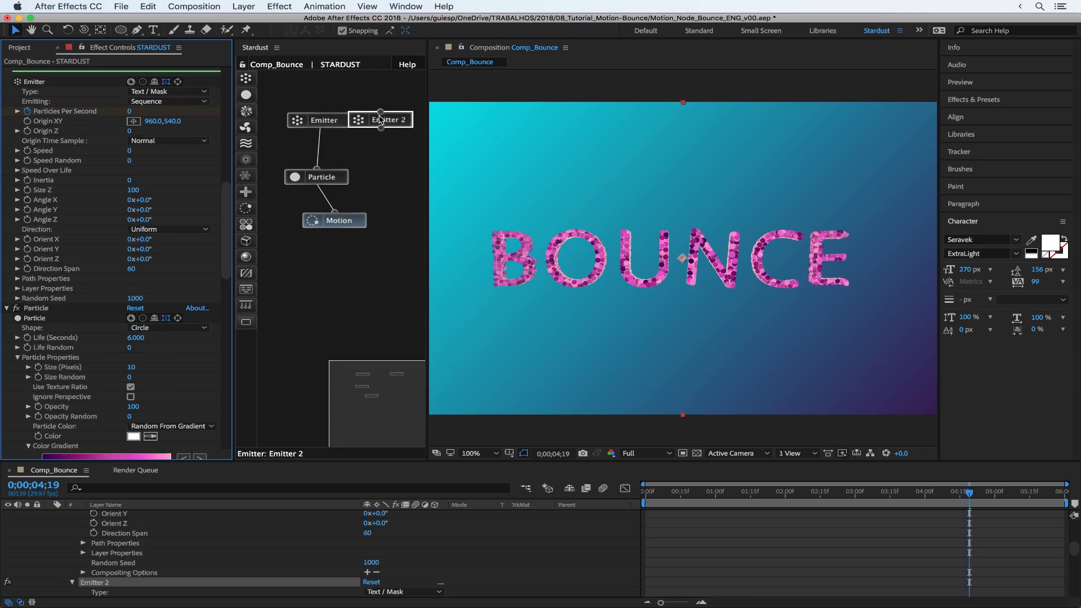
click(324, 178)
key(super+d)
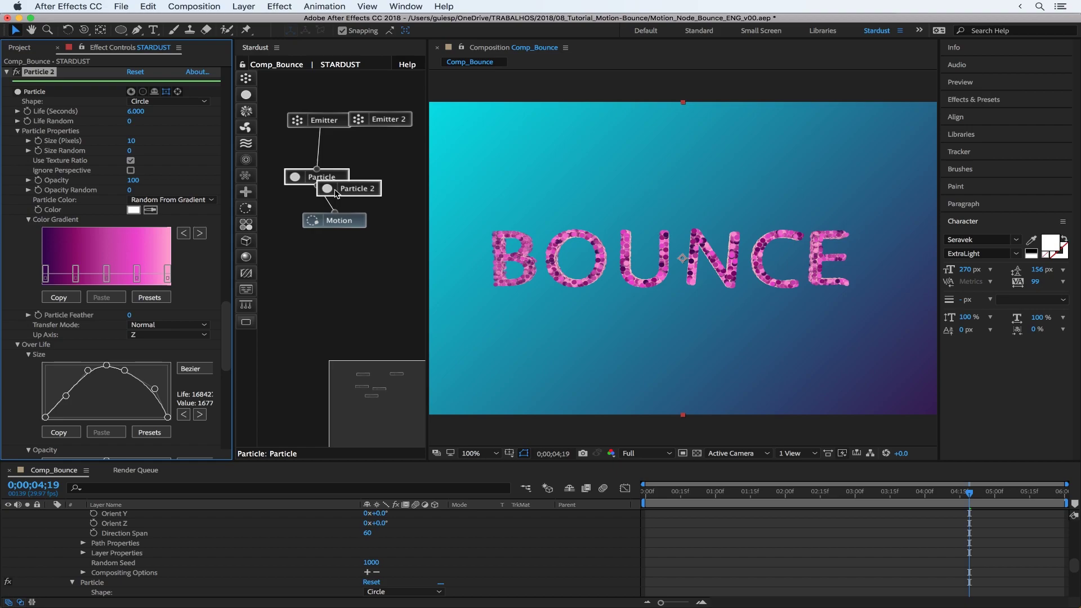
drag(336, 194, 383, 163)
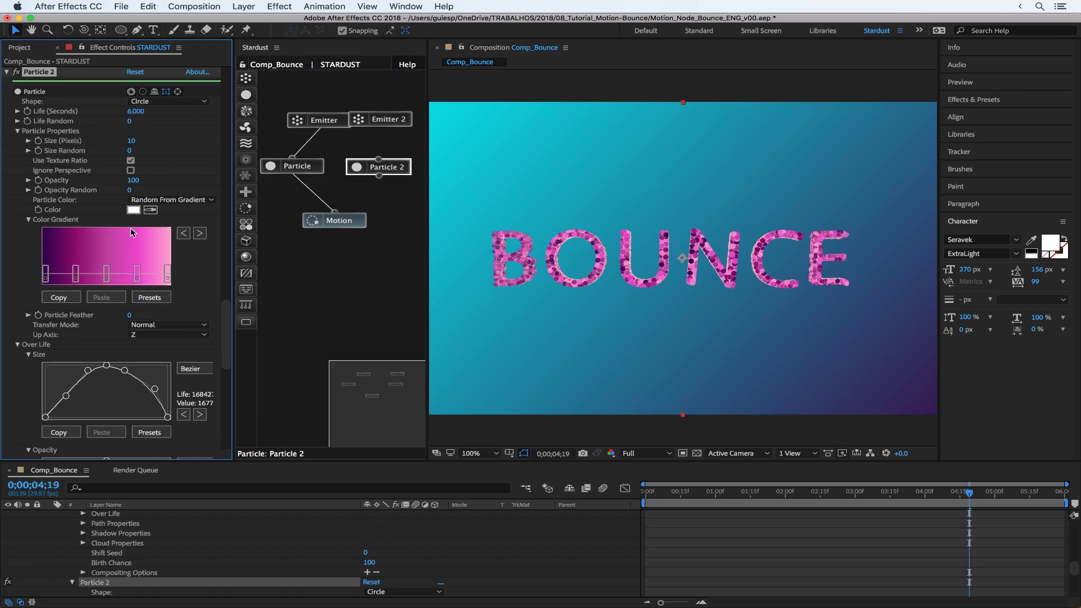
Set Particle 2's Particle Color to Solid Color and wire Emitter 2 into Particle 2
click(150, 200)
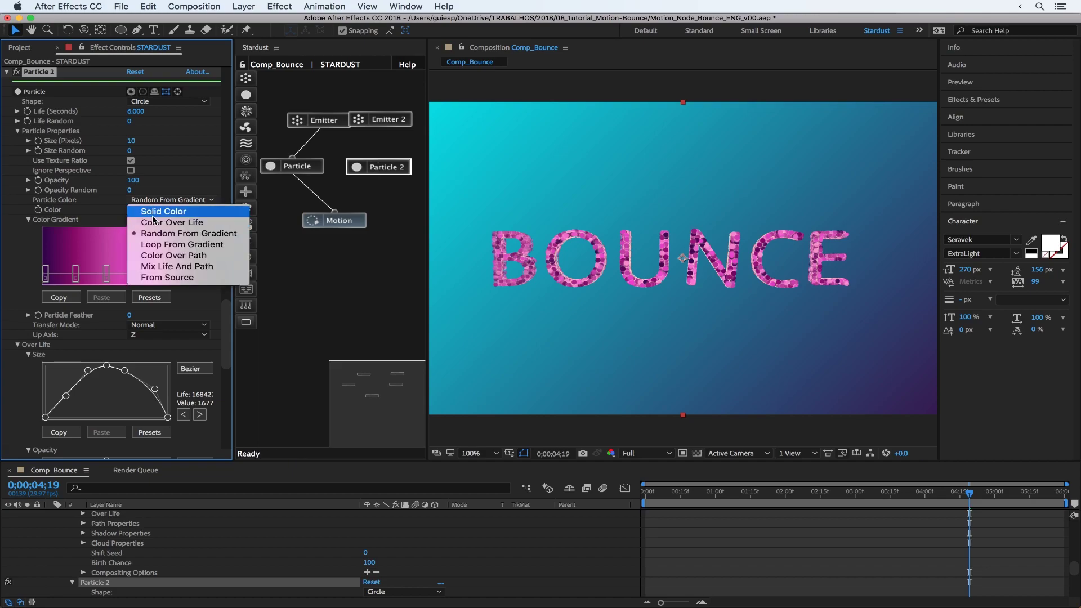
click(154, 212)
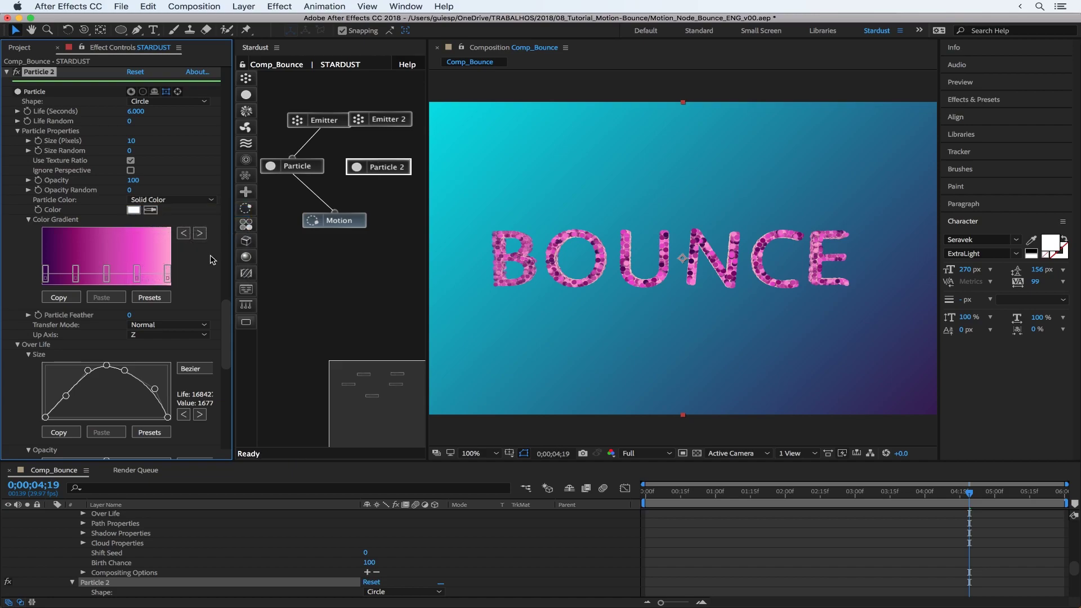
mouse_move(382, 128)
drag(380, 164, 380, 168)
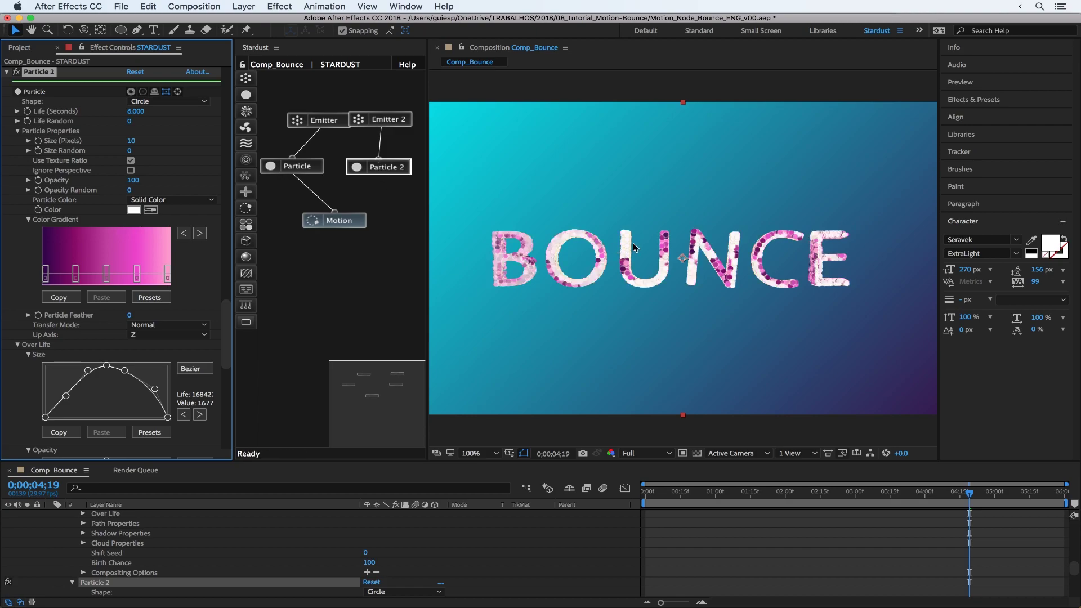
key(period)
key(comma)
Set Emitter 2's Origin Z to -60, delay Particle 2's size curve, and link Particle 2 to Motion
click(376, 119)
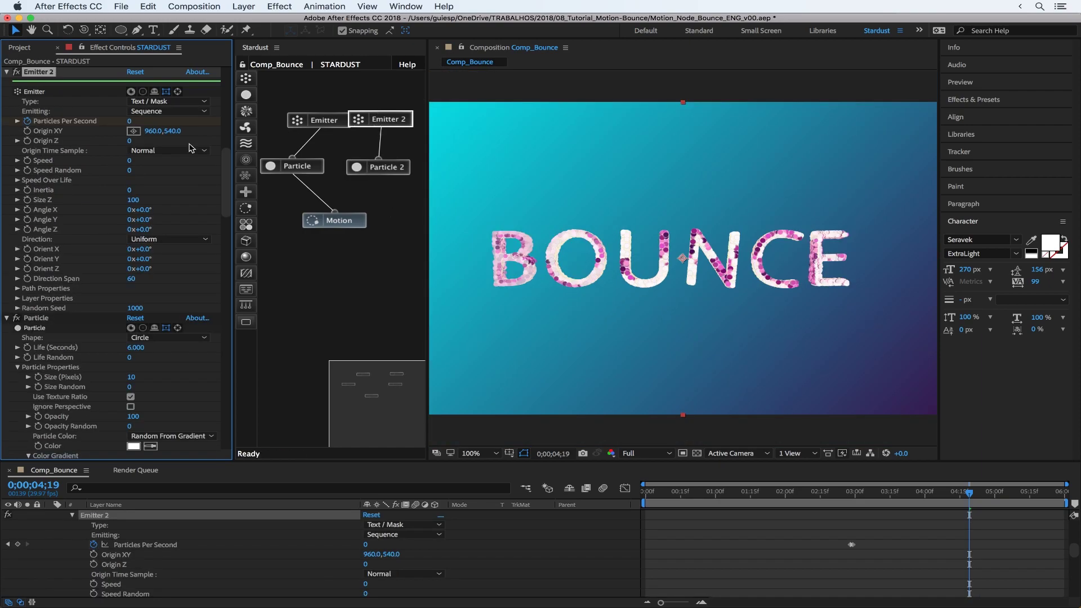
drag(130, 146, 124, 143)
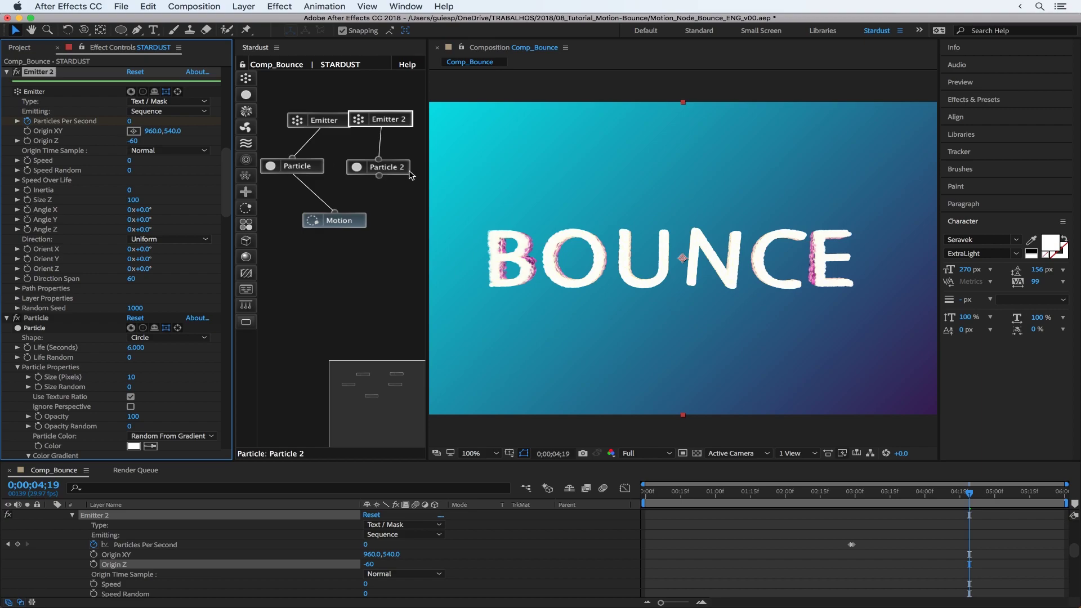
click(379, 168)
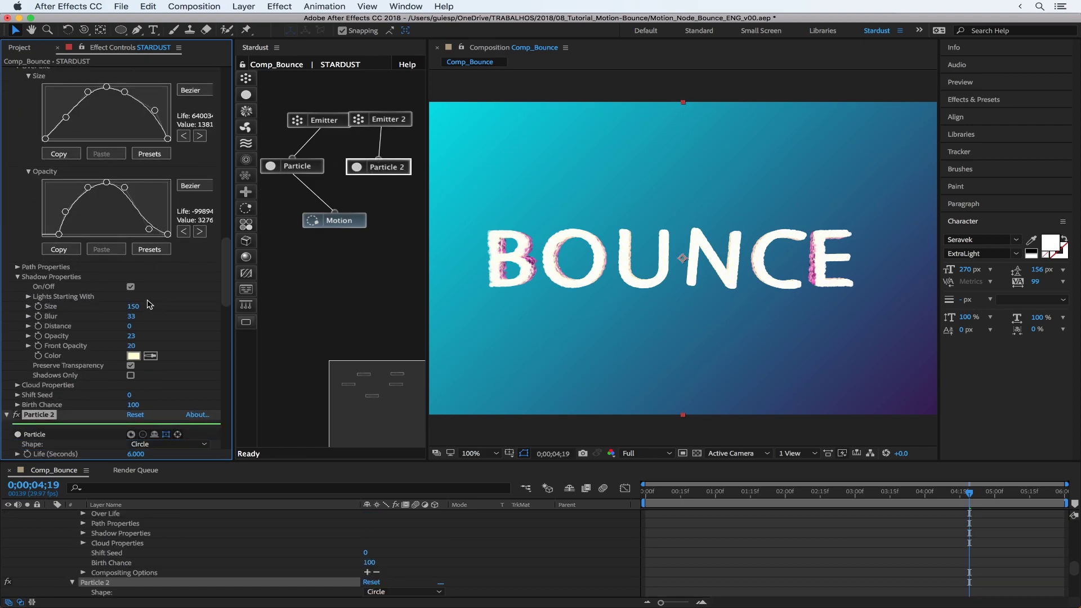
scroll(149, 304, up, 5)
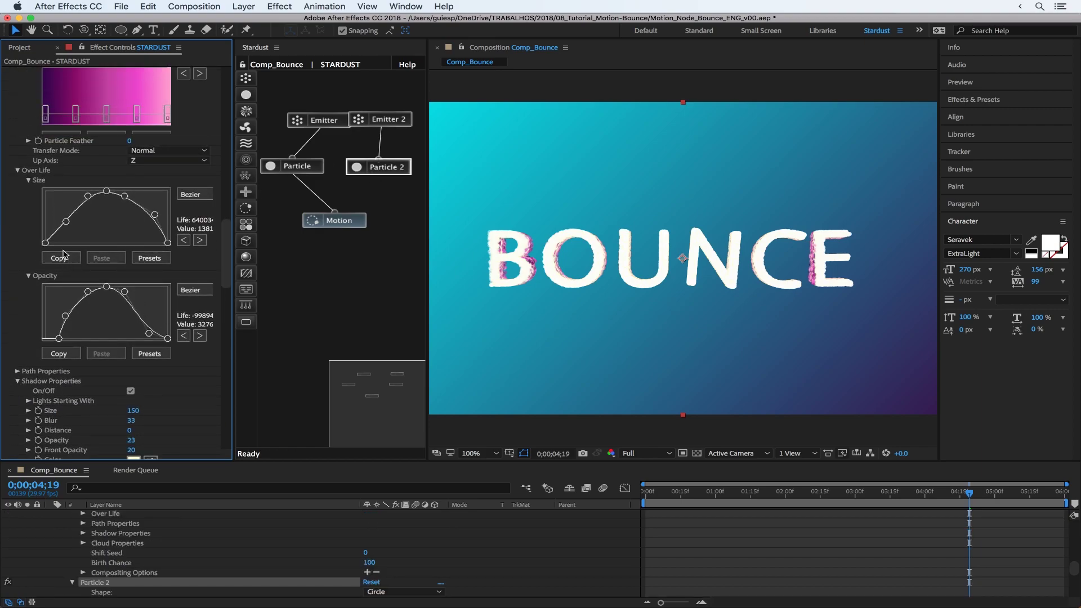
drag(46, 244, 59, 245)
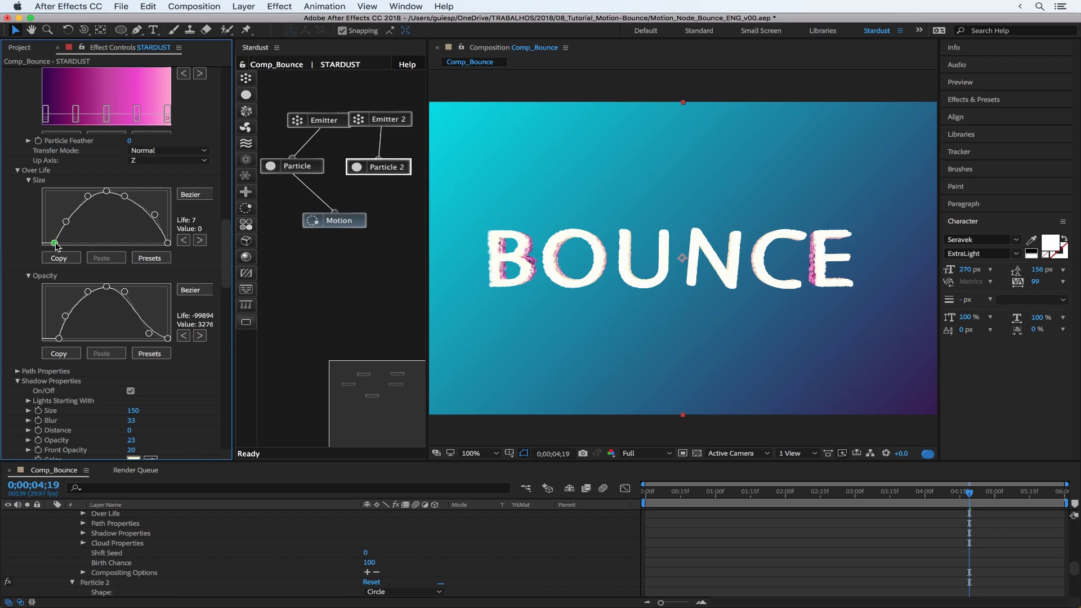
drag(379, 176, 334, 216)
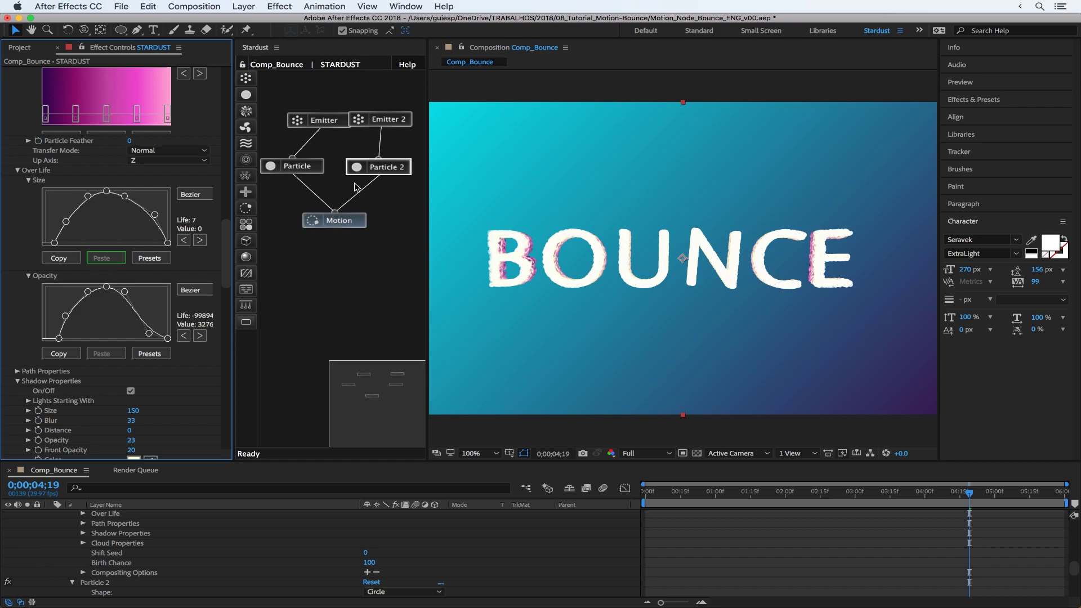